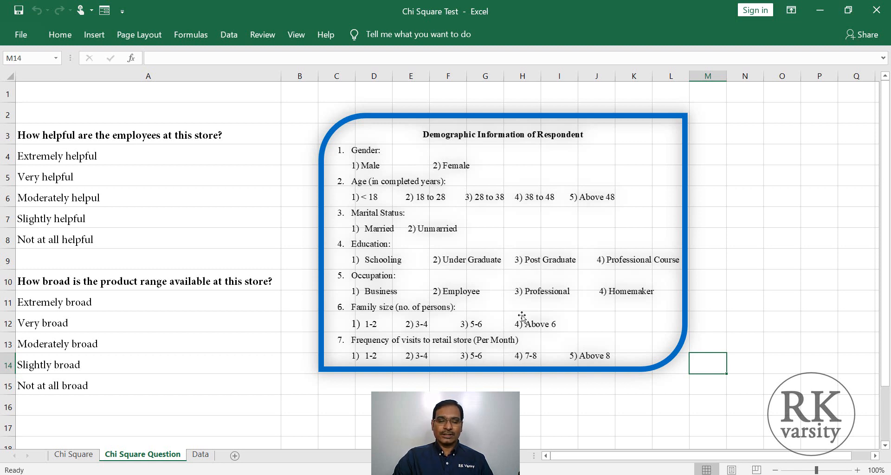
- Review the survey's demographic items and the answer options for the product range question on the Chi Square Question sheet
click(736, 197)
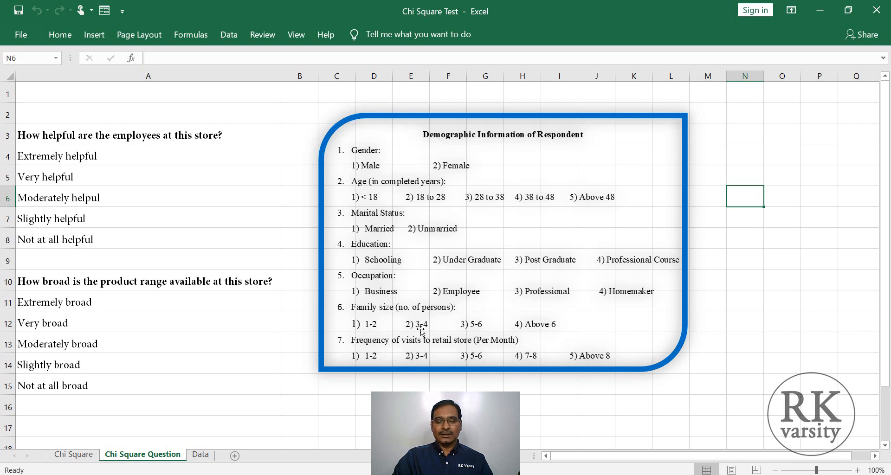
click(298, 361)
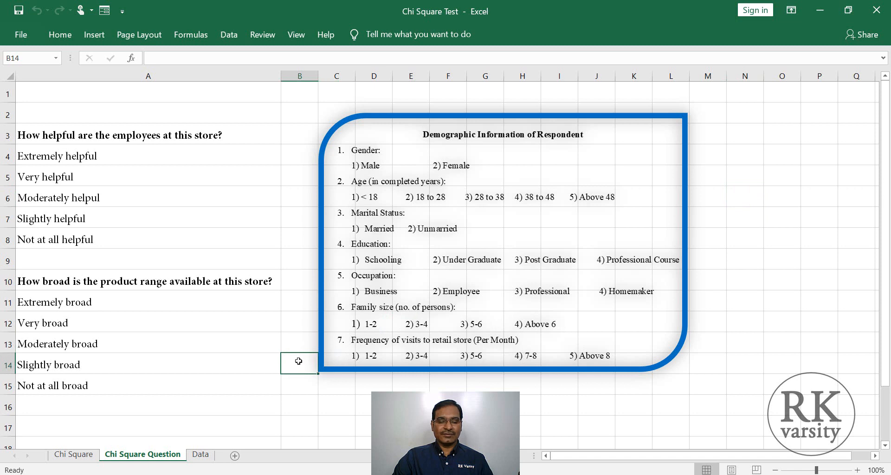
click(212, 303)
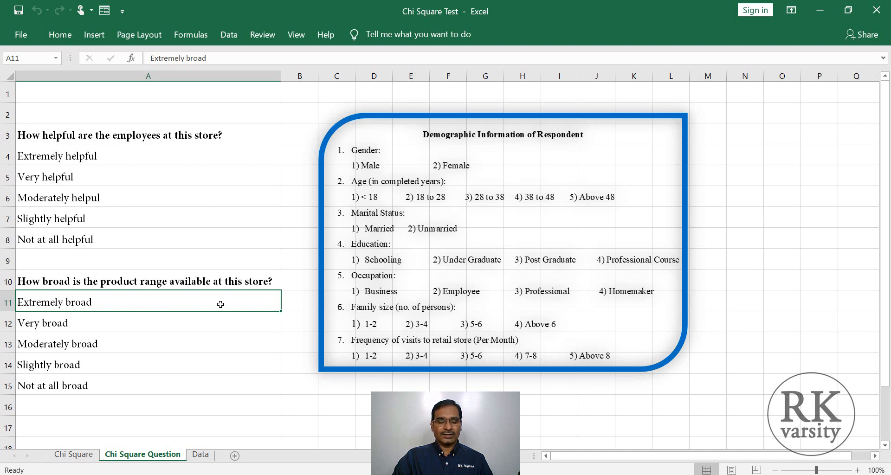
click(217, 322)
click(212, 342)
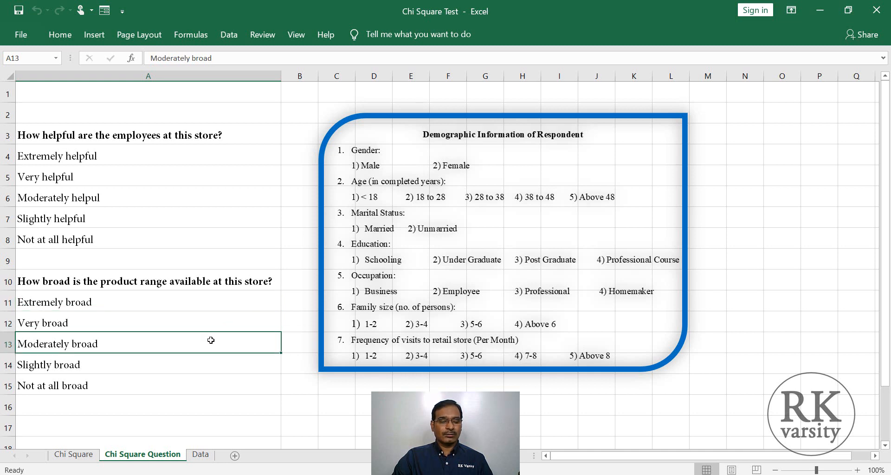
click(206, 384)
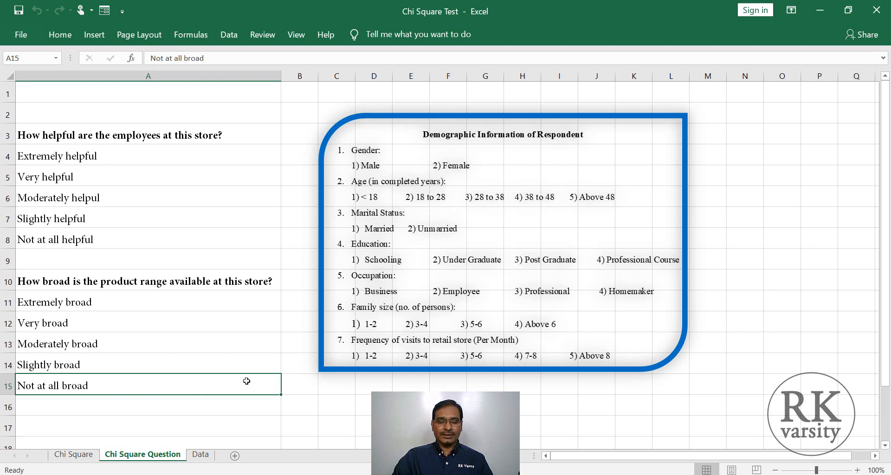
drag(319, 384, 317, 385)
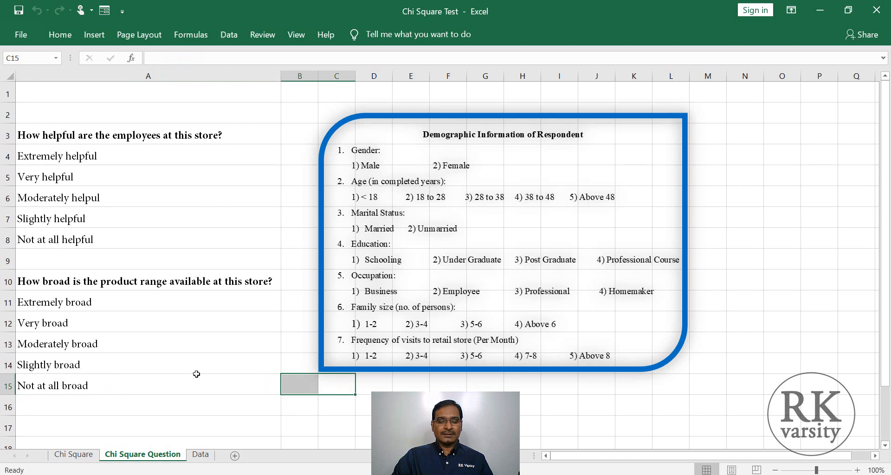
click(194, 362)
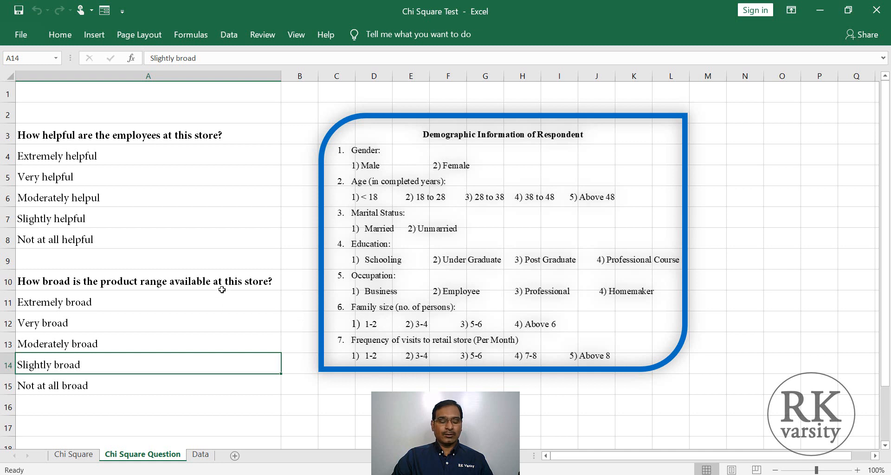
click(299, 355)
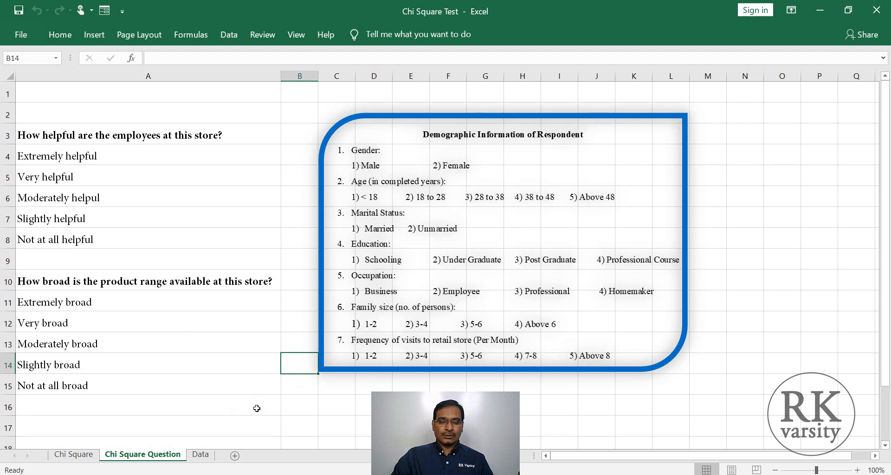
- Enlarge the Chi Square Test of Homogeneity formula picture on the Chi Square sheet and move it to about columns I to P
click(75, 455)
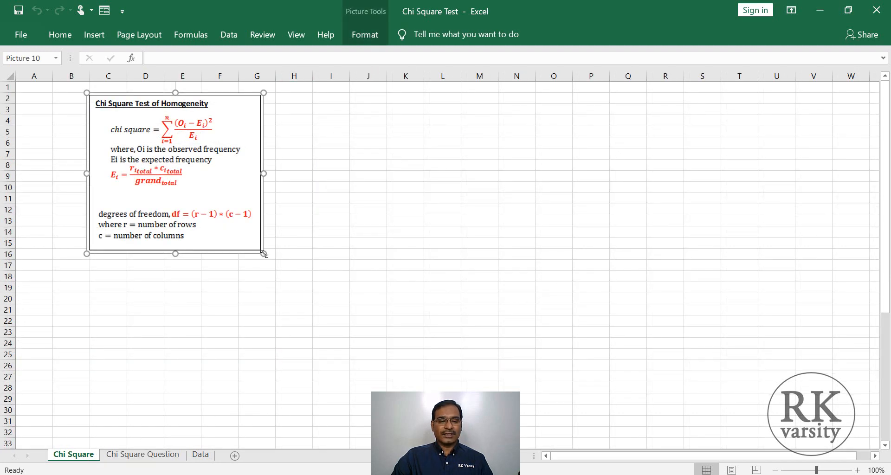
drag(261, 254, 358, 340)
drag(298, 252, 530, 257)
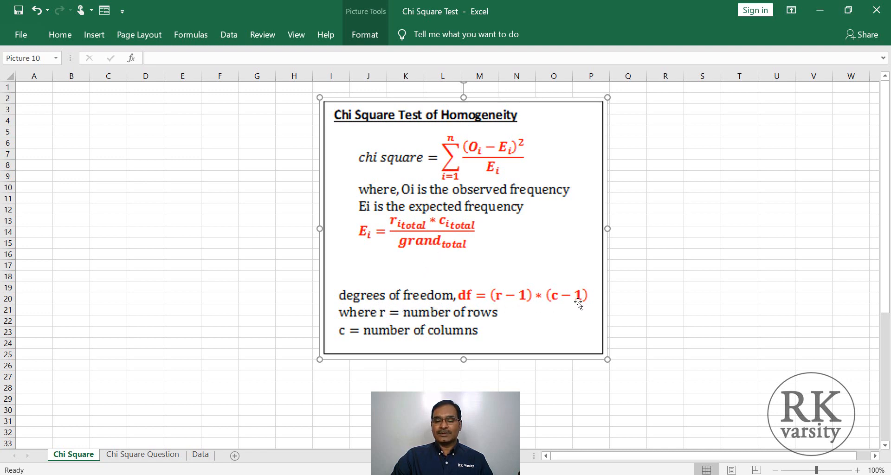
- Create a PivotTable on a new worksheet from the Familysize and Product Range columns of the Data sheet, range H1:I993
click(200, 455)
click(301, 241)
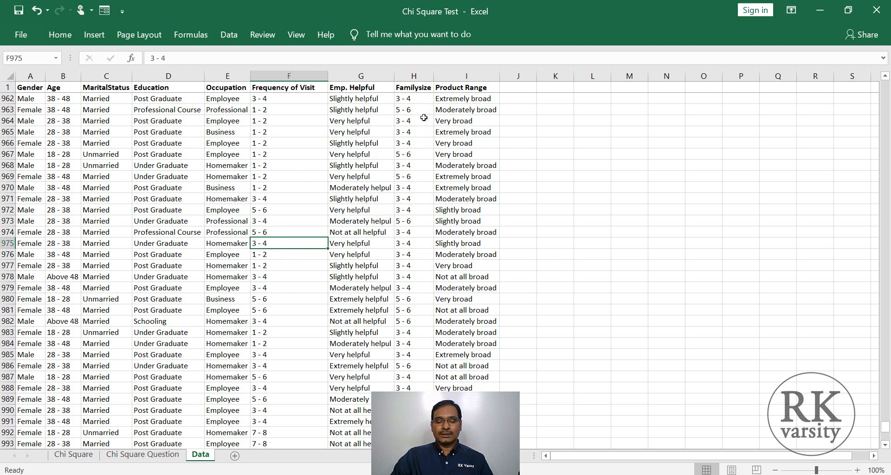
click(414, 91)
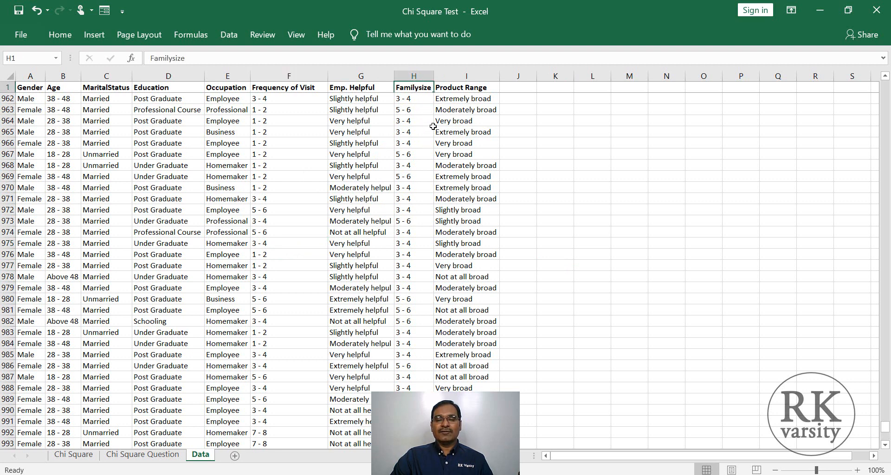
key(shift+Right)
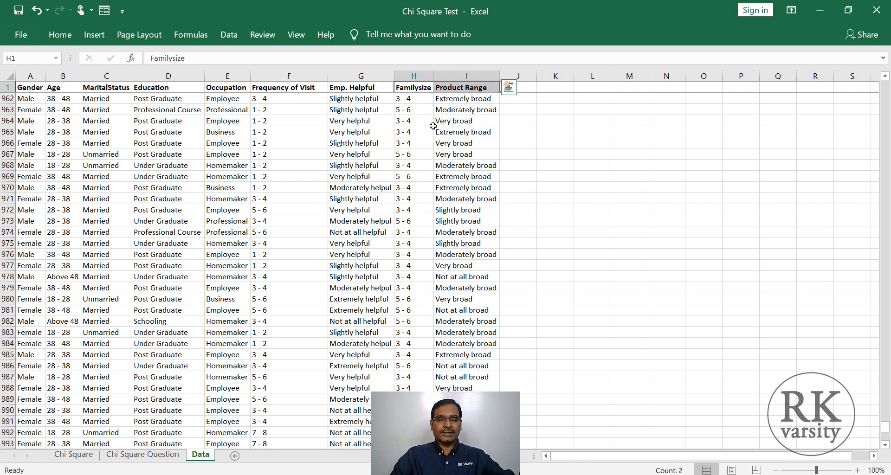
key(End)
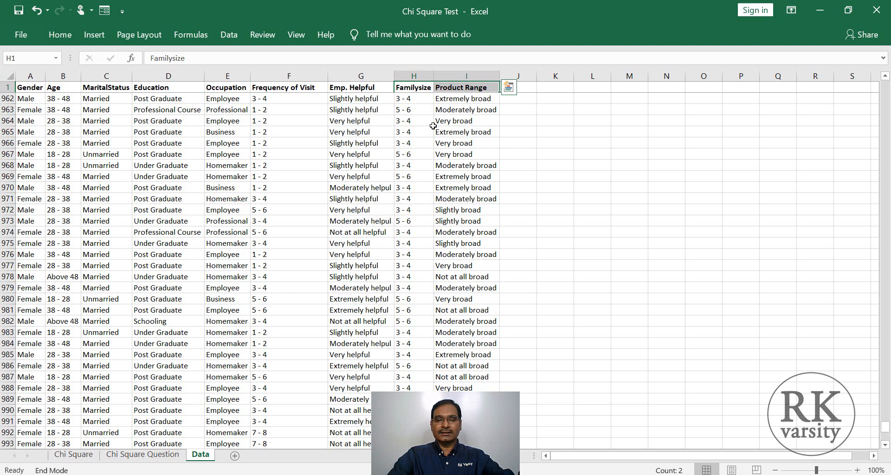
key(shift+Down)
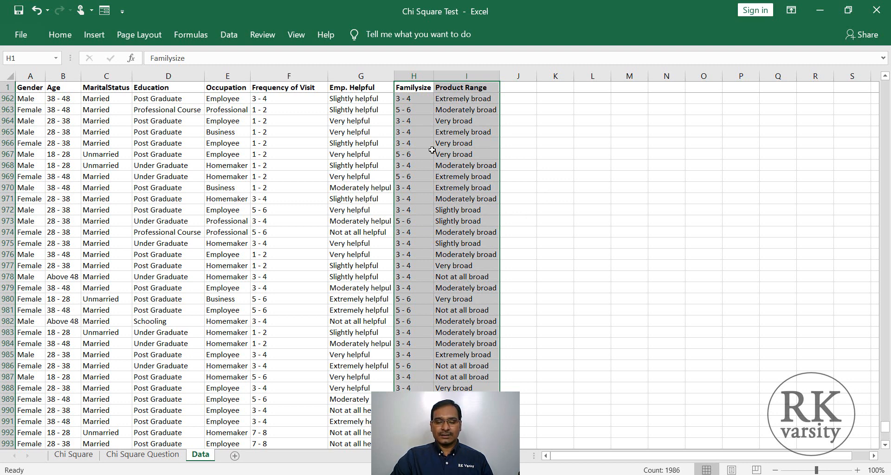
click(94, 35)
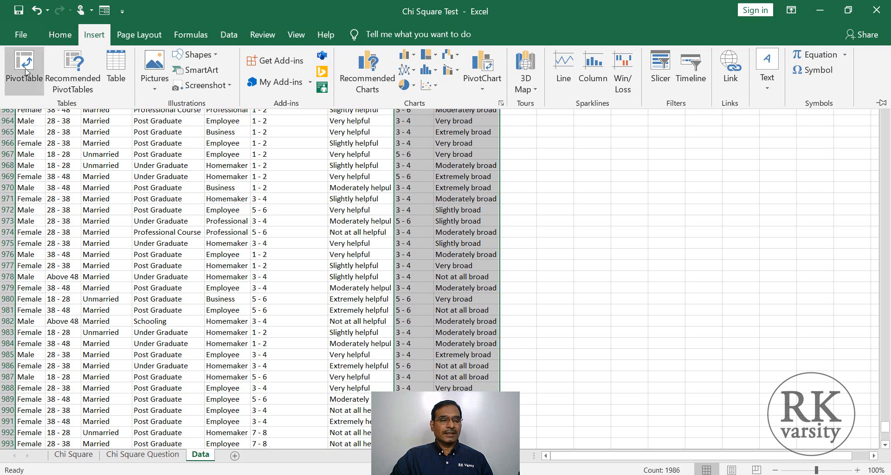
click(26, 72)
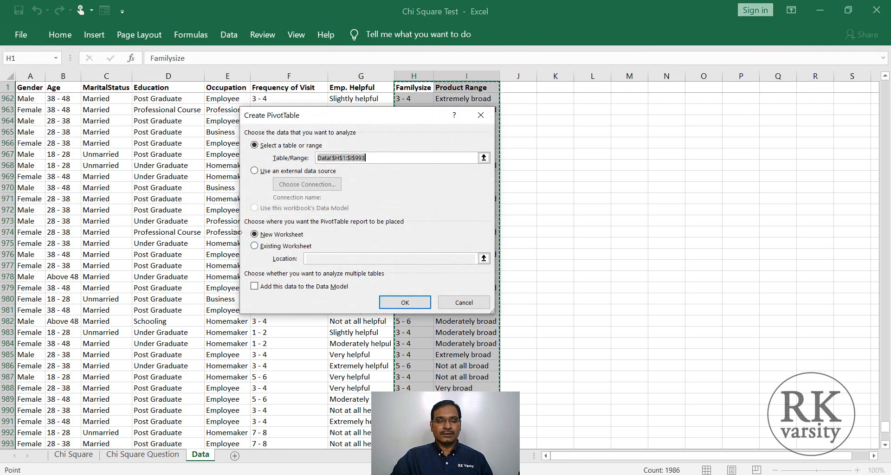
click(405, 304)
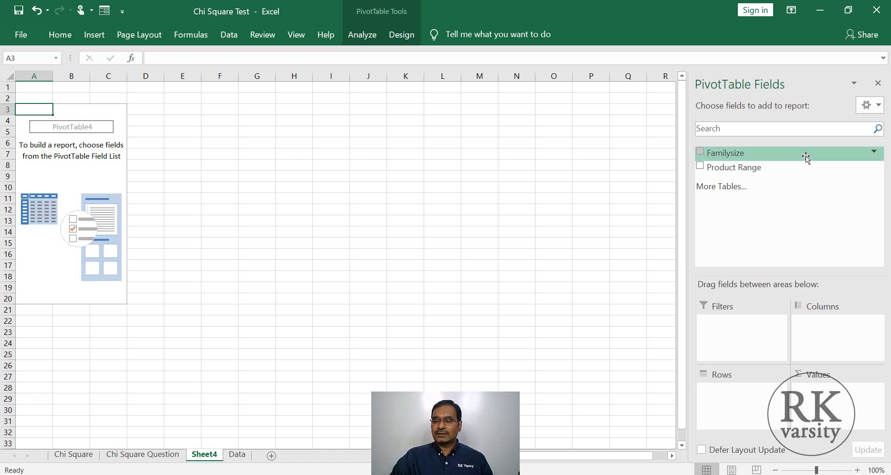
- Lay out the PivotTable with Familysize as rows, Product Range as columns and the count of Product Range as values
drag(804, 154, 734, 399)
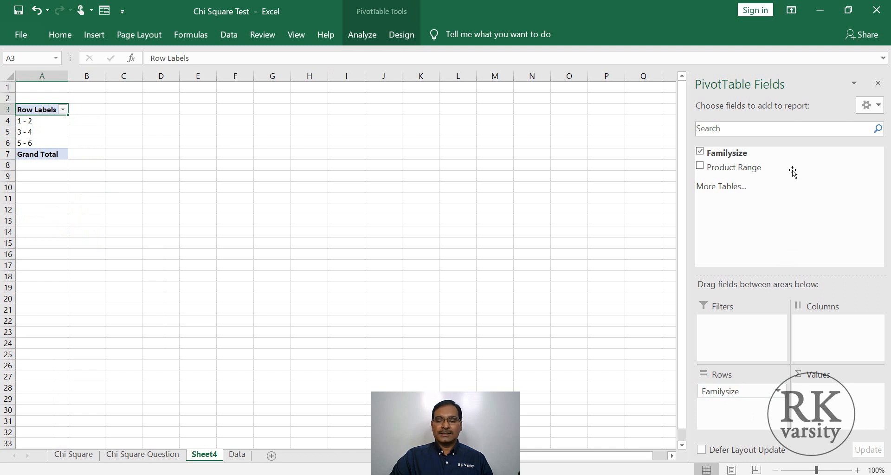
drag(794, 168, 835, 339)
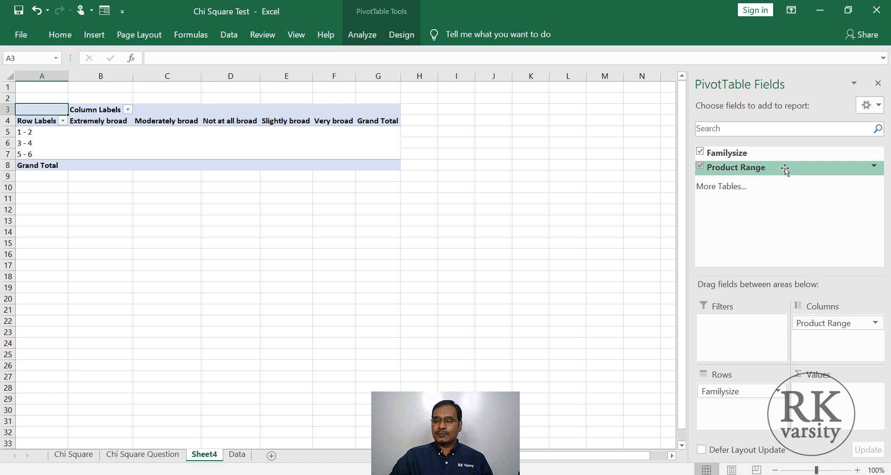
drag(785, 170, 823, 398)
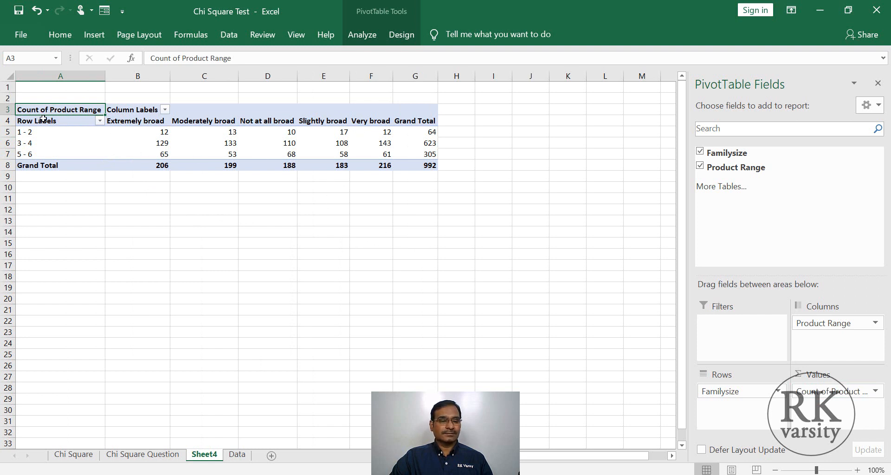
- Copy the PivotTable from its Row Labels header row through the Grand Total row and paste it at cell I4
drag(45, 126, 408, 165)
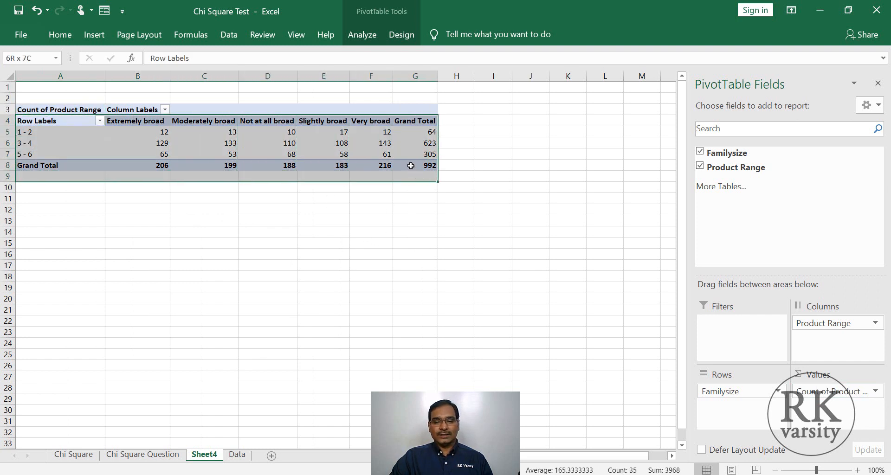
key(ctrl+c)
click(519, 122)
click(497, 127)
key(ctrl+v)
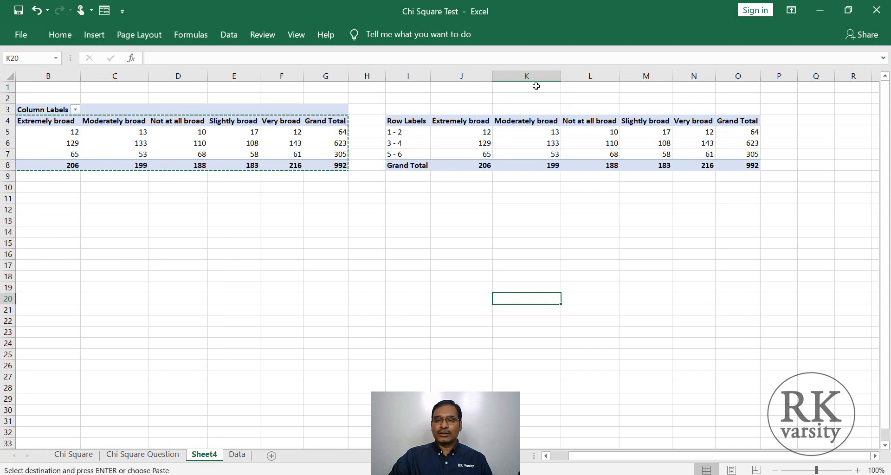
- Insert a blank column before Moderately broad in the copied table and move the Very broad column into it
click(520, 75)
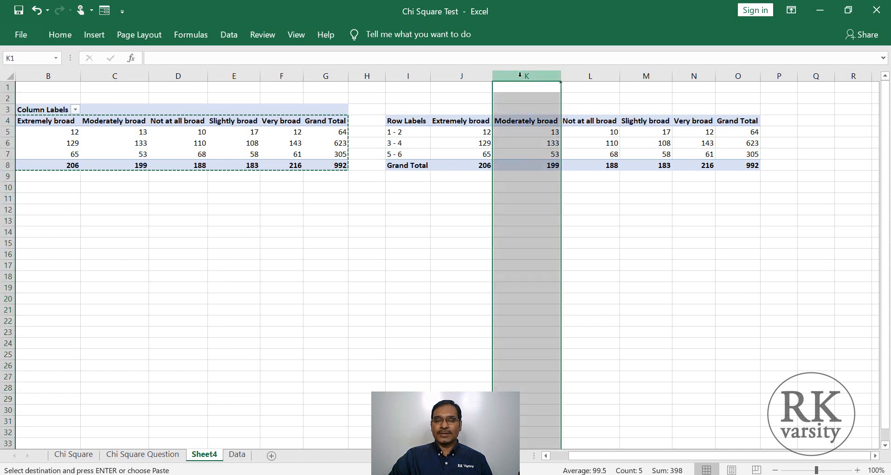
right_click(520, 76)
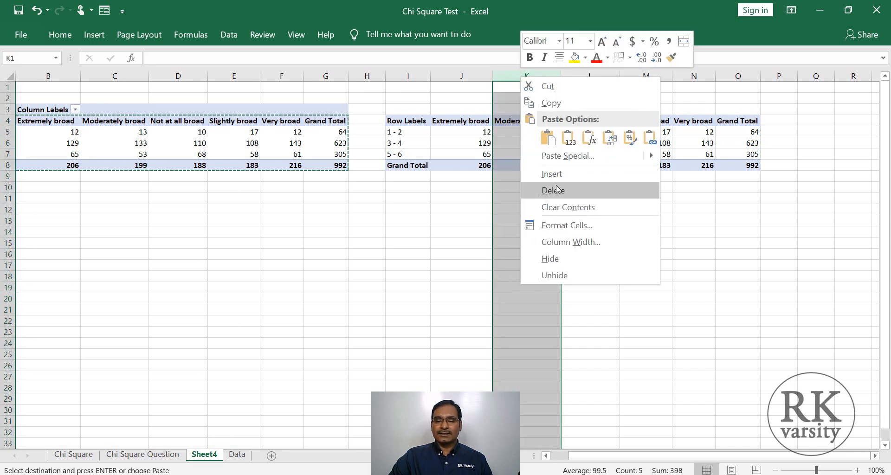
click(538, 173)
click(524, 187)
click(523, 209)
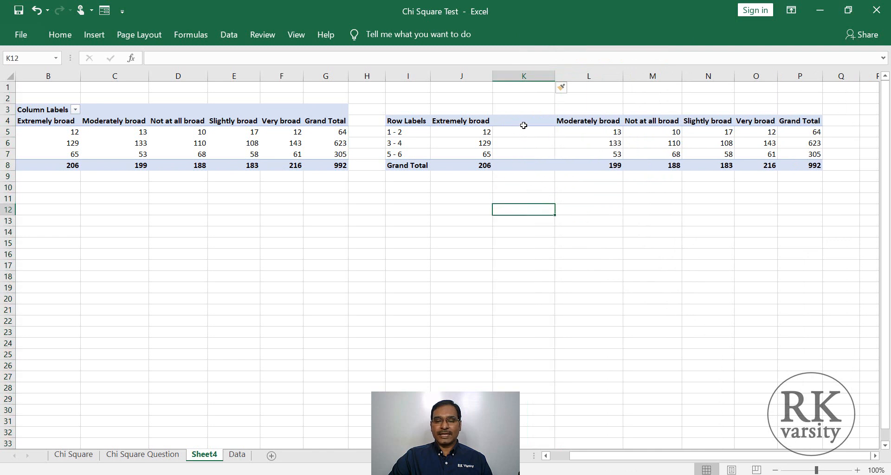
click(755, 75)
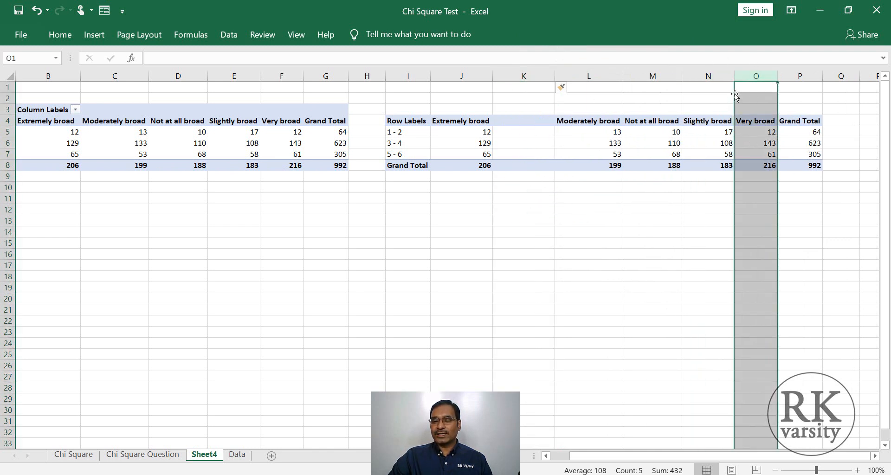
drag(735, 96, 537, 136)
click(542, 204)
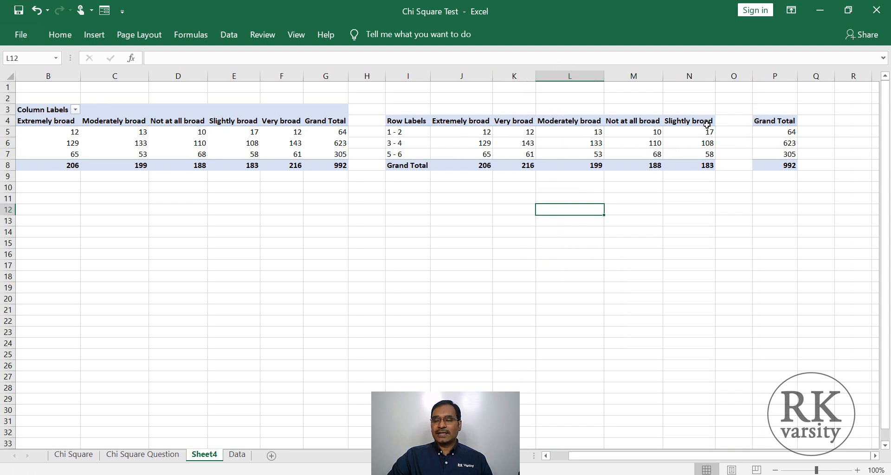
- Move the Not at all broad column between Slightly broad and Grand Total, and delete the emptied column M
click(617, 74)
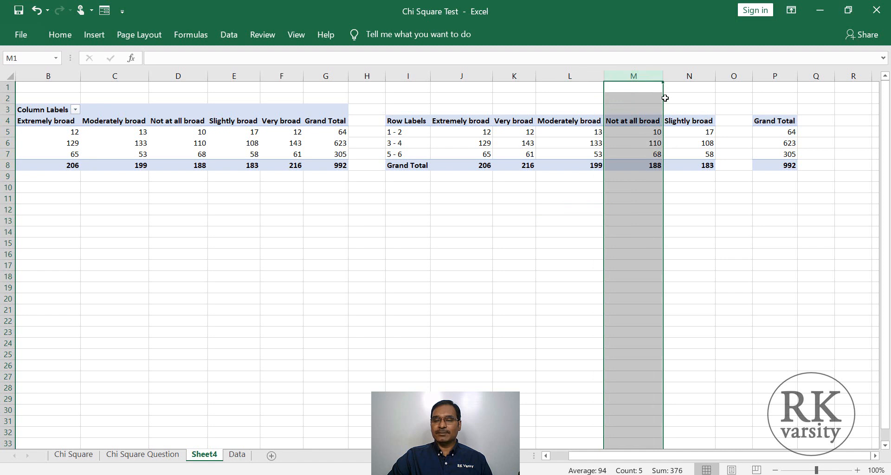
drag(663, 98, 733, 107)
click(642, 232)
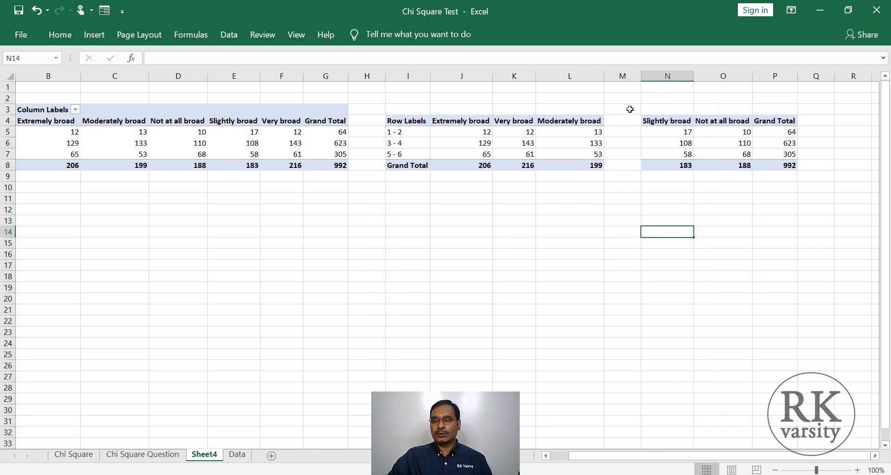
click(620, 75)
right_click(617, 76)
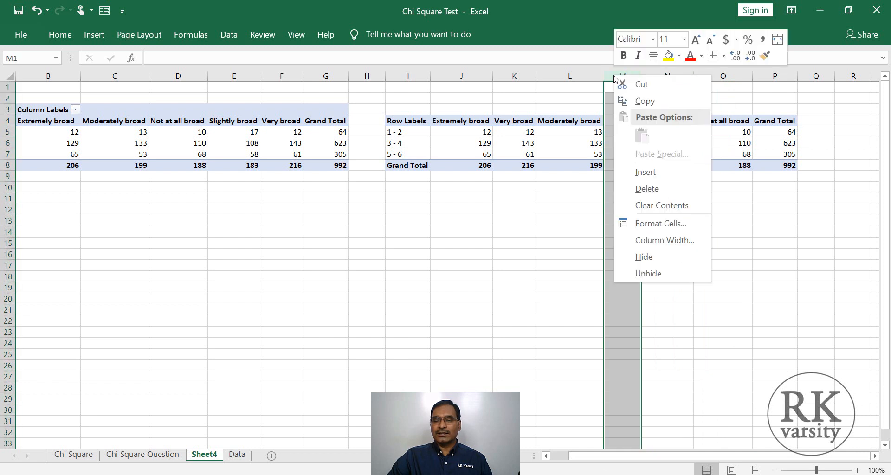
click(645, 188)
click(552, 255)
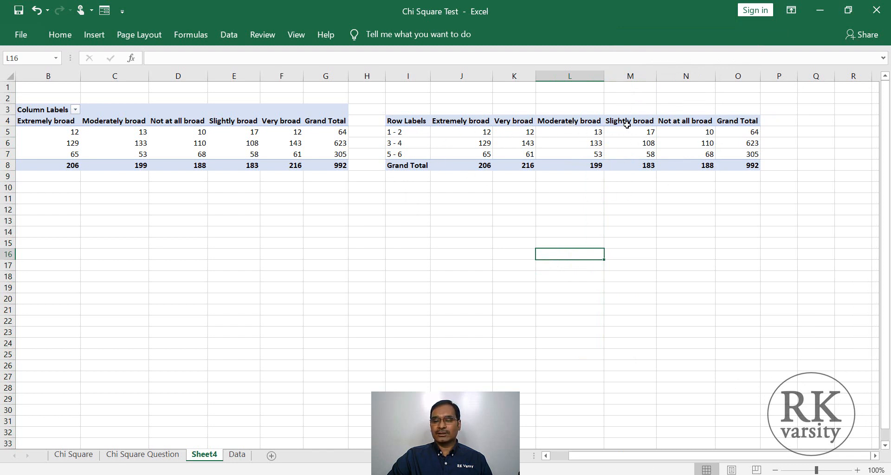
- Rename the copied table's Grand Total column header in O4 as Row Total
click(725, 126)
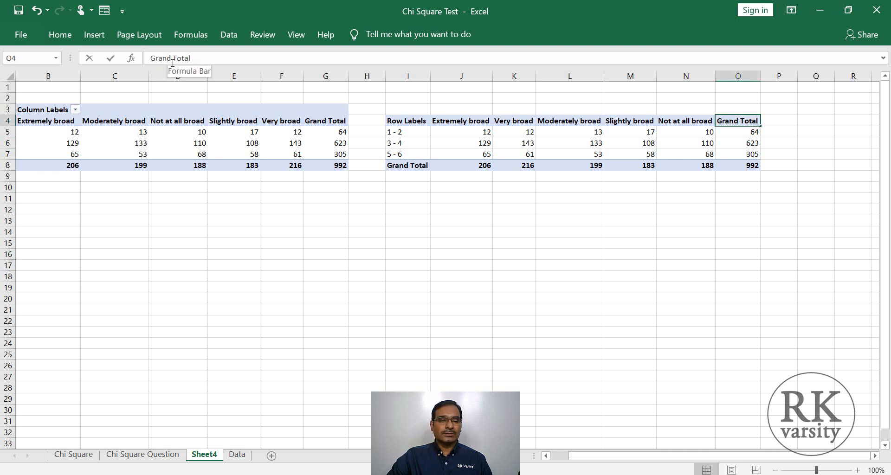
drag(173, 65, 132, 62)
text(Row)
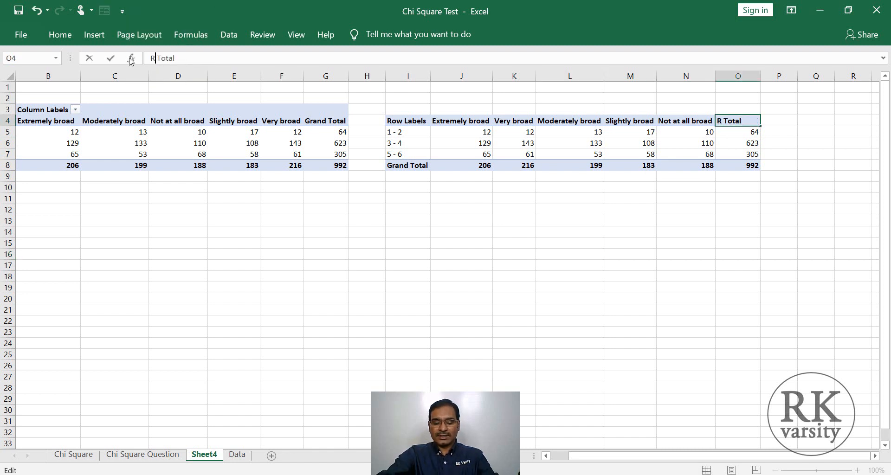
key(Return)
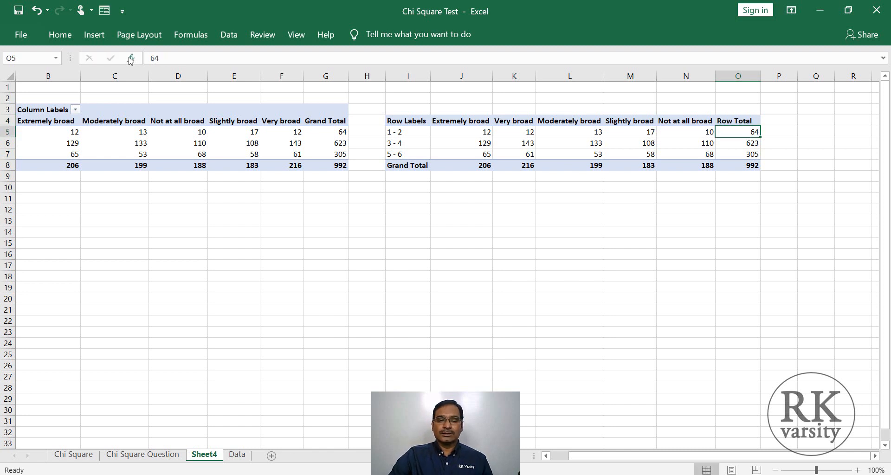
- Rename the copied table's Grand Total row label in I8 as Column Total and widen column I to fit it
click(411, 167)
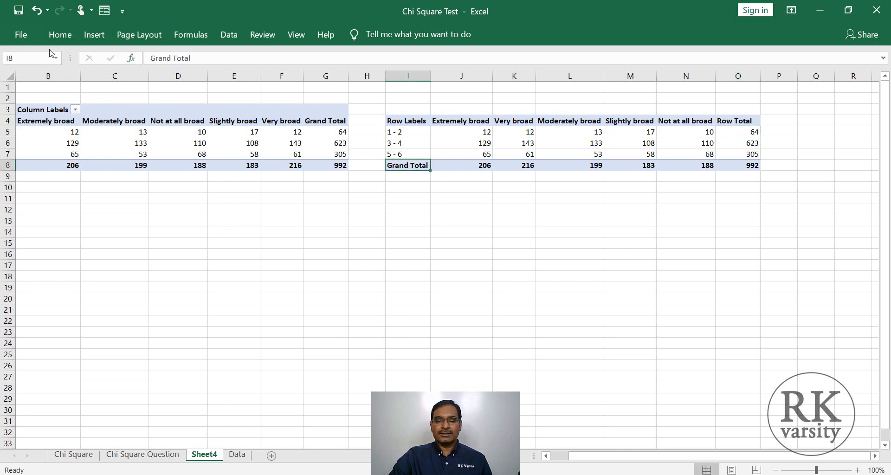
text(Column Total)
key(Return)
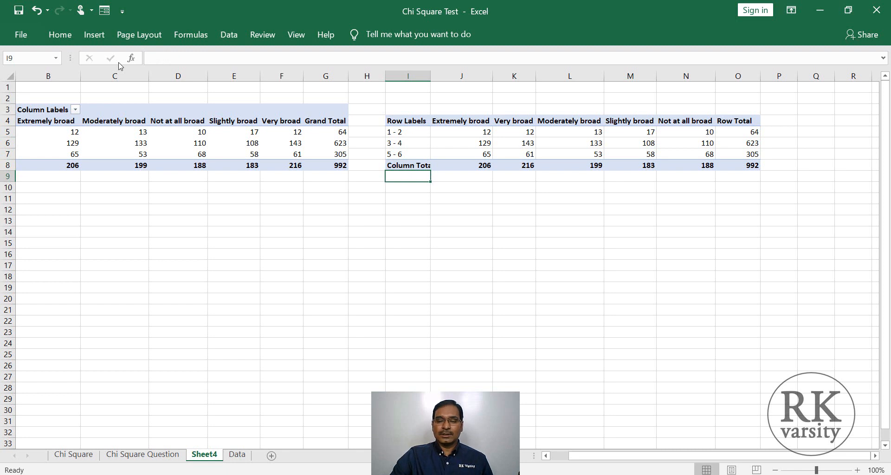
double_click(431, 77)
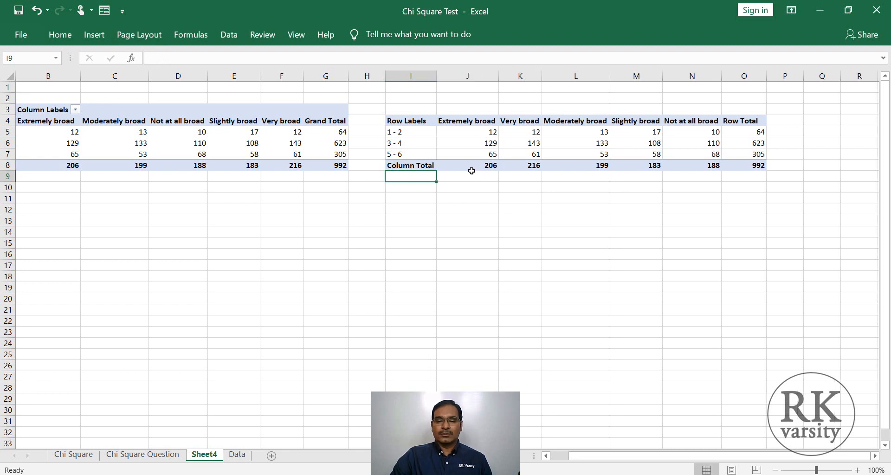
click(470, 165)
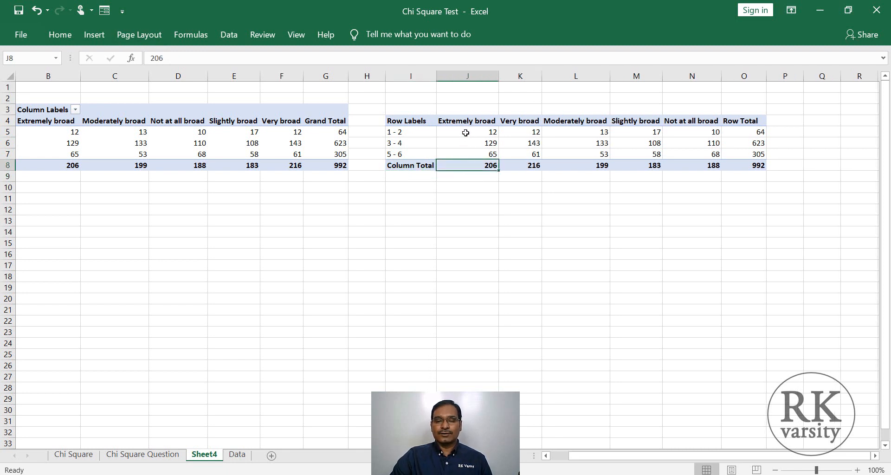
- Title the copied table Observed in I3 and enter the heading Expected in I10
click(408, 109)
text(Observed)
click(413, 209)
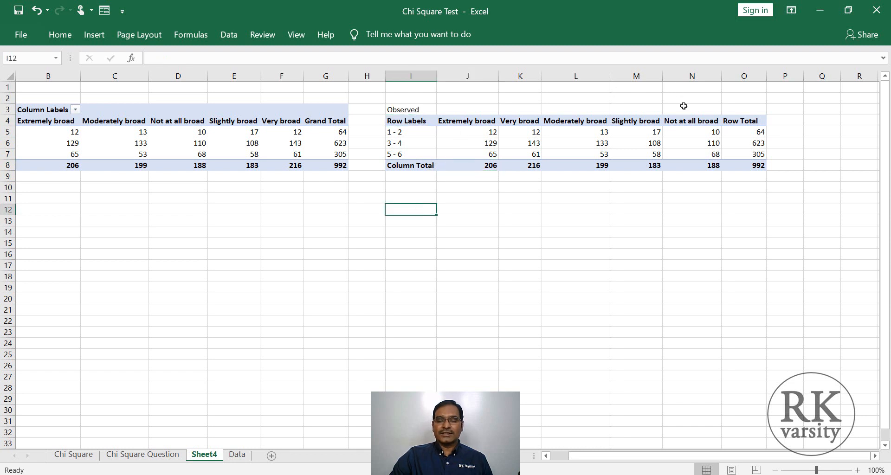
click(416, 190)
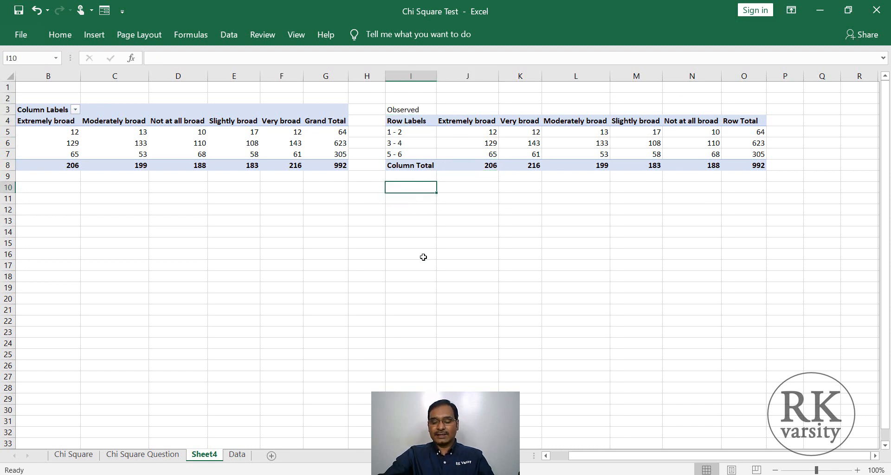
text(Expected)
key(Return)
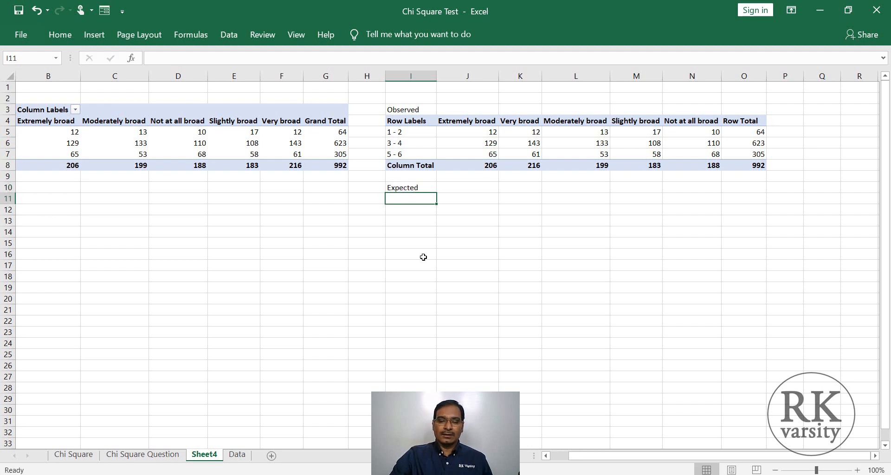
- Copy the formula picture from the Chi Square sheet to below Sheet4's PivotTable, and rename the Row Labels header in I4 as Family Size
click(73, 454)
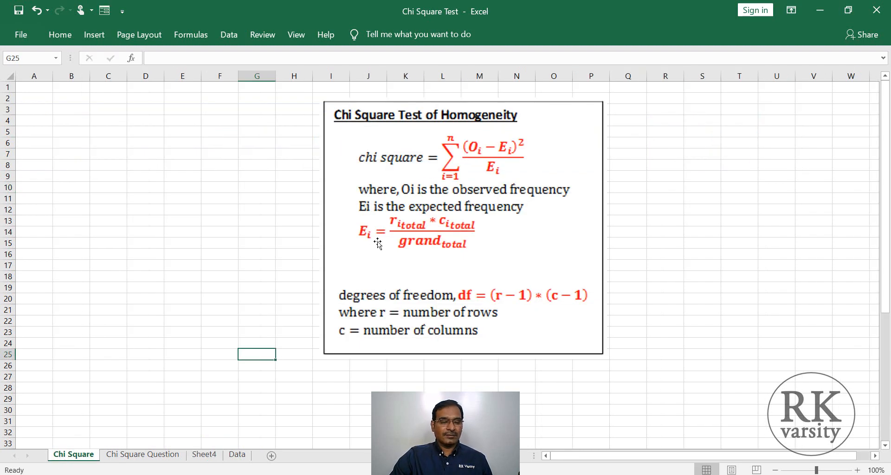
click(378, 241)
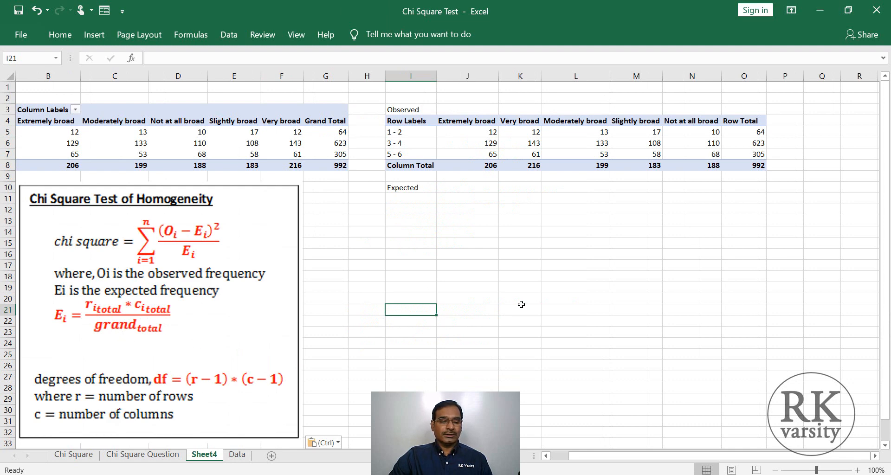
click(650, 253)
drag(396, 121, 696, 160)
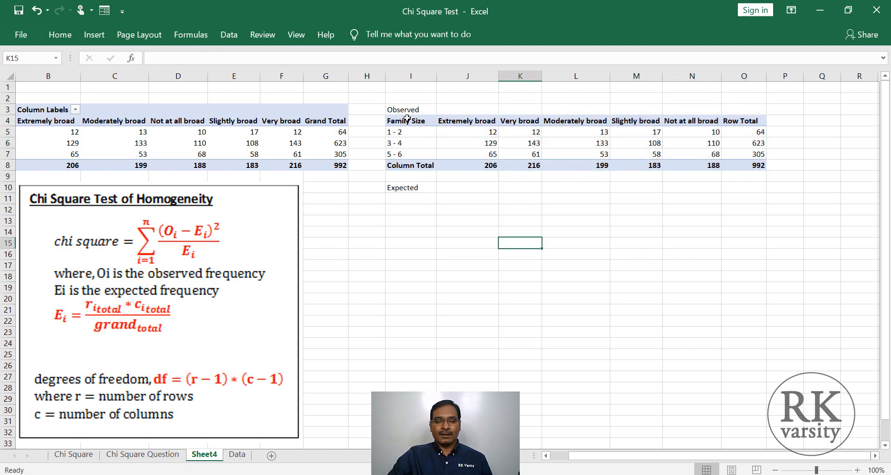
- Copy the Observed table I4:O8 to I11 under Expected and clear its values in J12:O15
drag(406, 120, 747, 164)
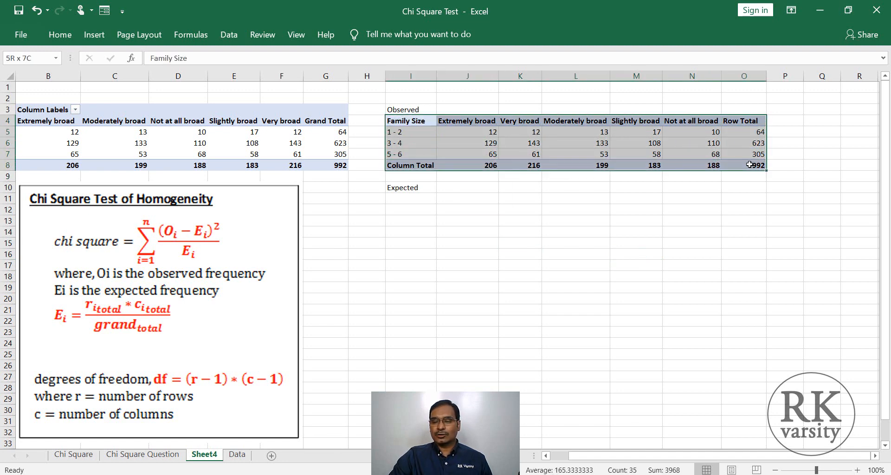
key(ctrl+c)
click(411, 197)
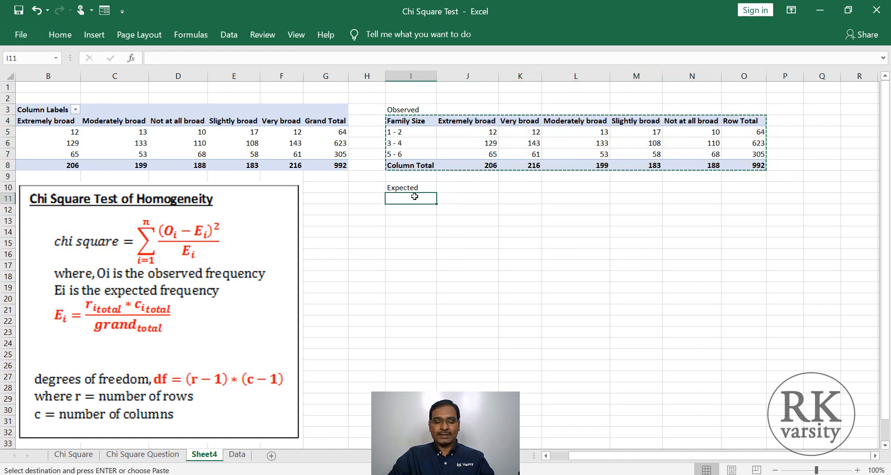
key(ctrl+v)
drag(458, 207, 743, 243)
key(Delete)
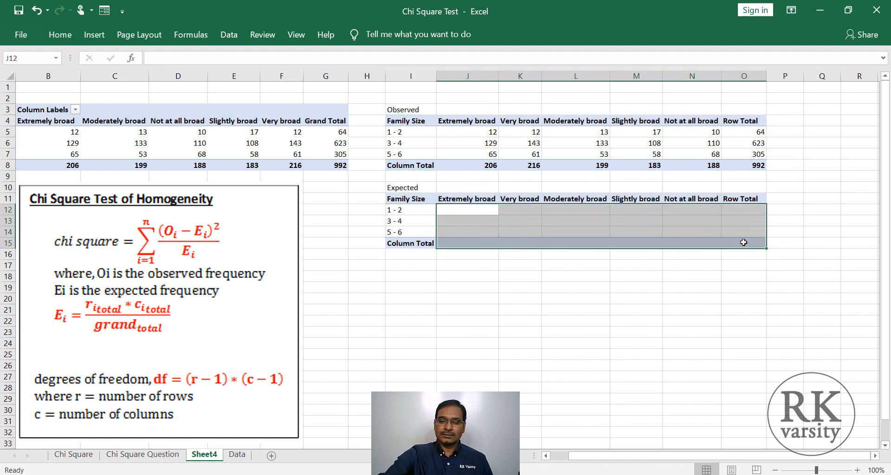
click(519, 309)
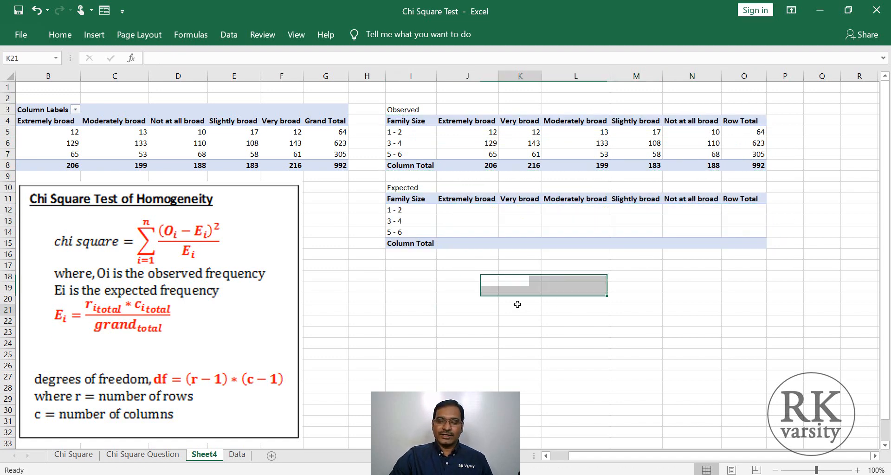
- Enter the expected frequency formula =(O5*J8)/O8 in J12 for family size 1 - 2 and Extremely broad
click(459, 209)
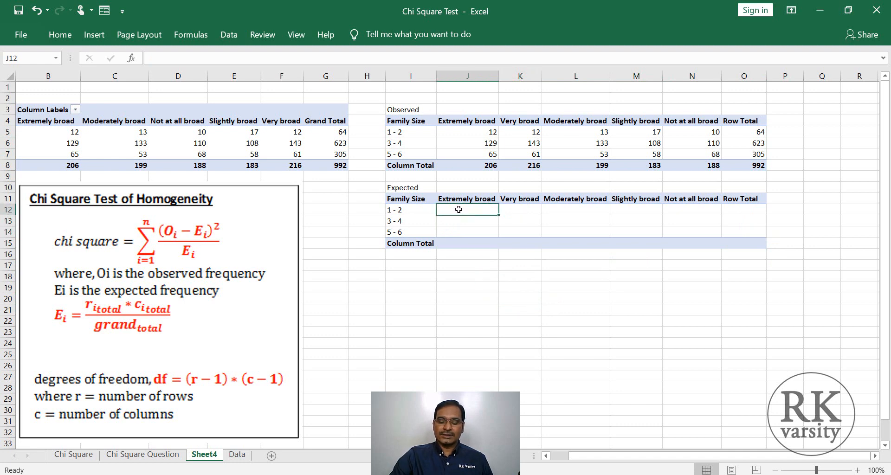
text(=()
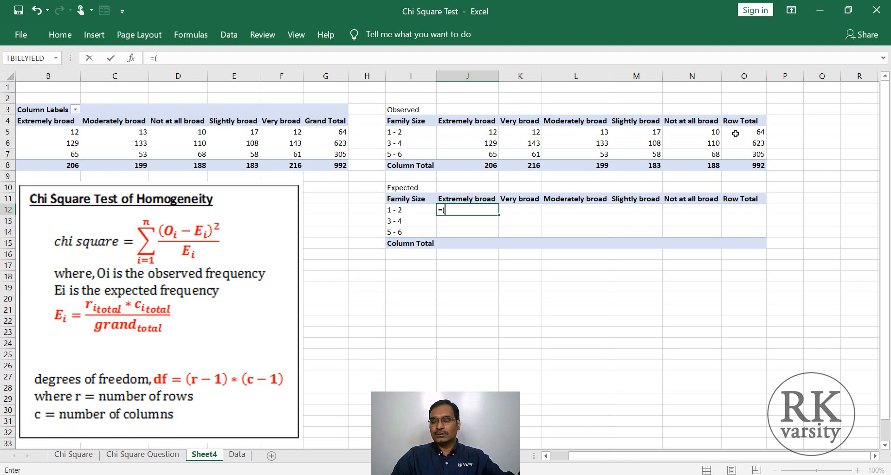
click(736, 133)
text(*)
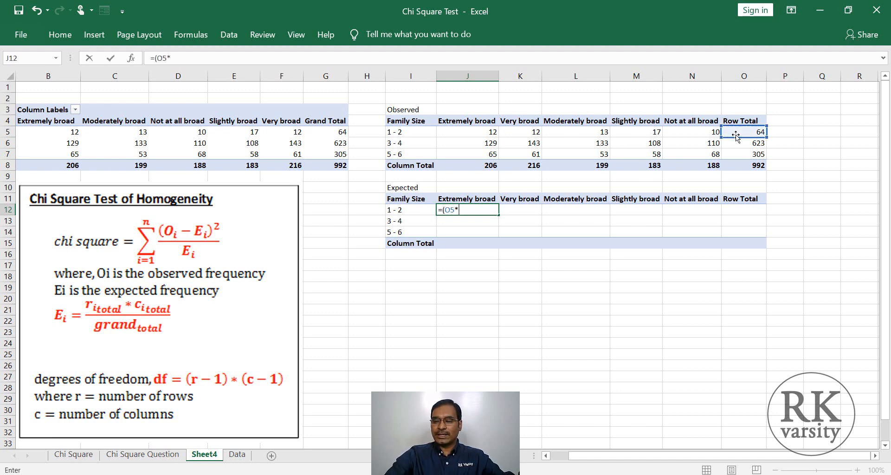
click(475, 169)
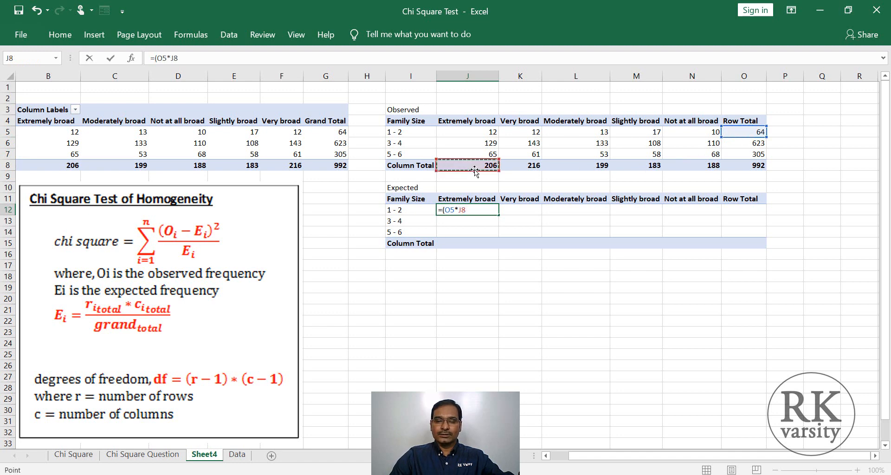
text())
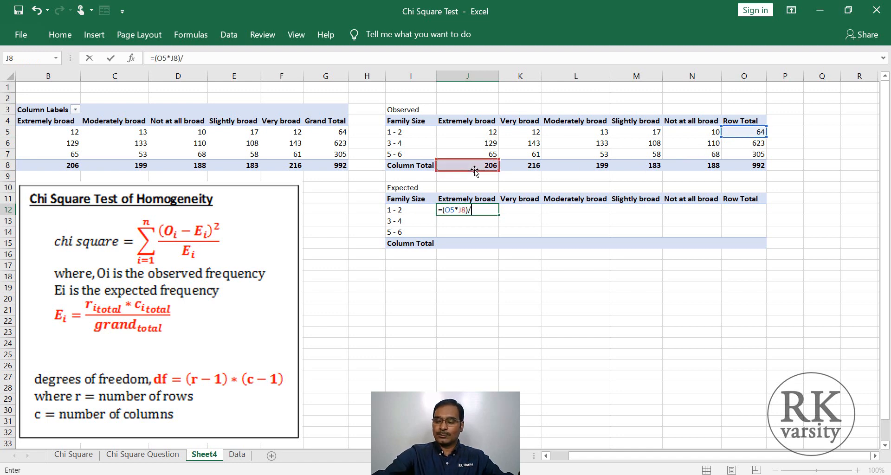
text(/)
click(757, 165)
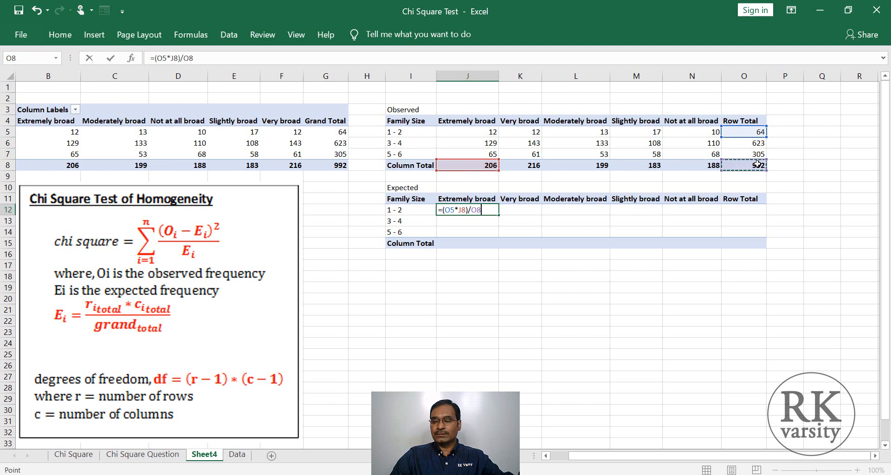
key(Return)
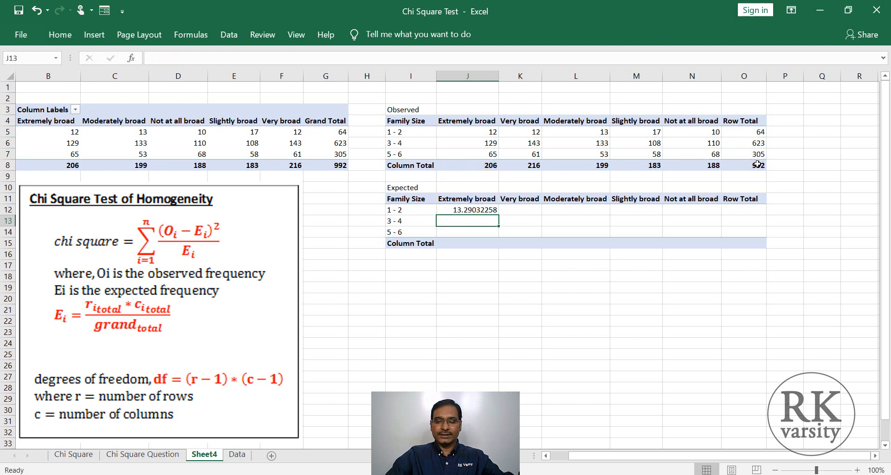
- Try to fill the J12 formula down to J13 and across to K12
click(489, 211)
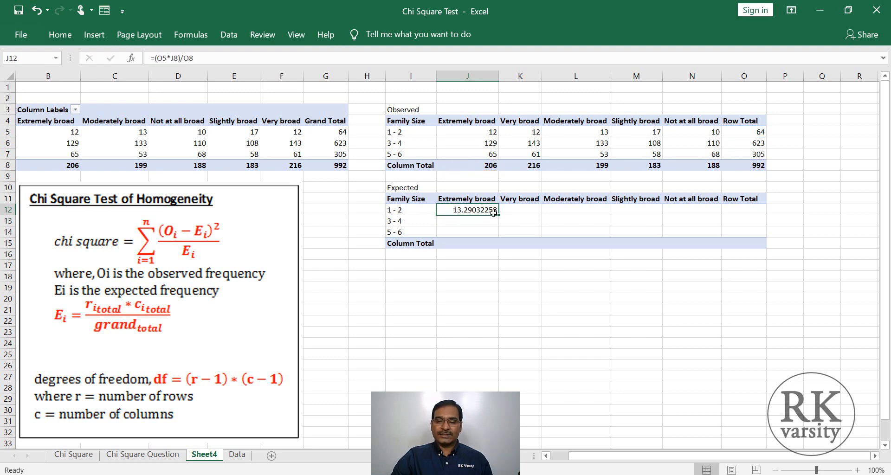
drag(499, 217, 497, 223)
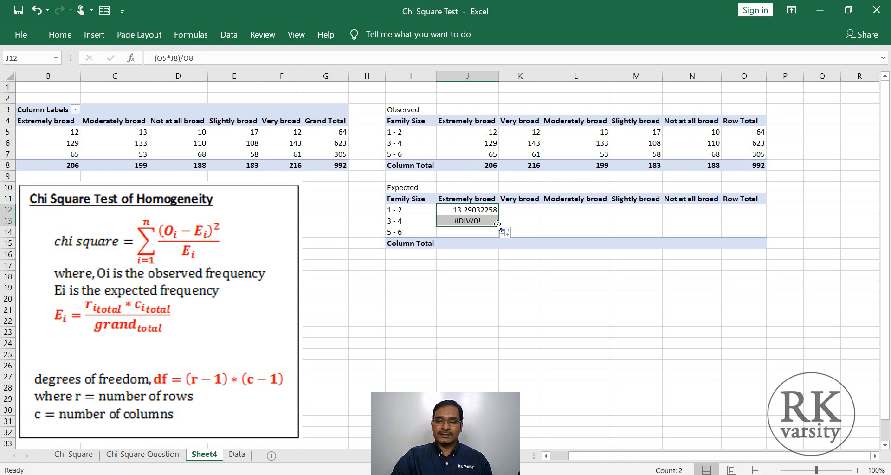
click(454, 269)
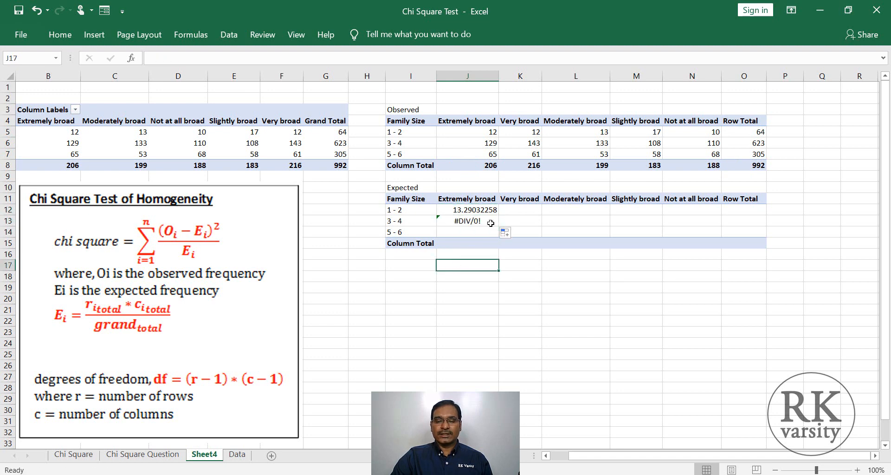
click(481, 212)
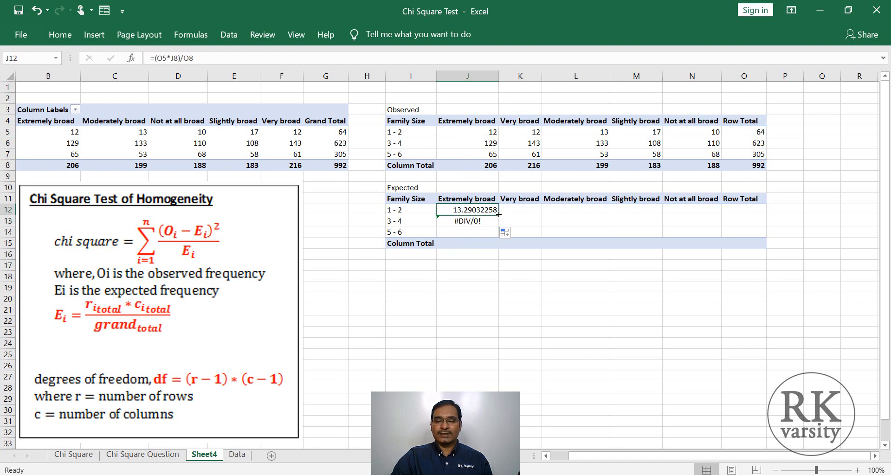
drag(498, 214, 540, 213)
click(536, 296)
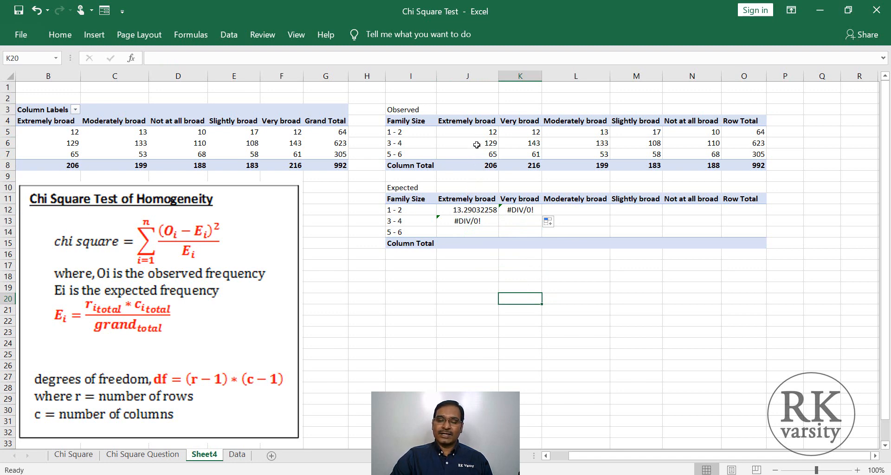
- Examine which cells the filled formulas in J13 and K12 refer to
click(464, 222)
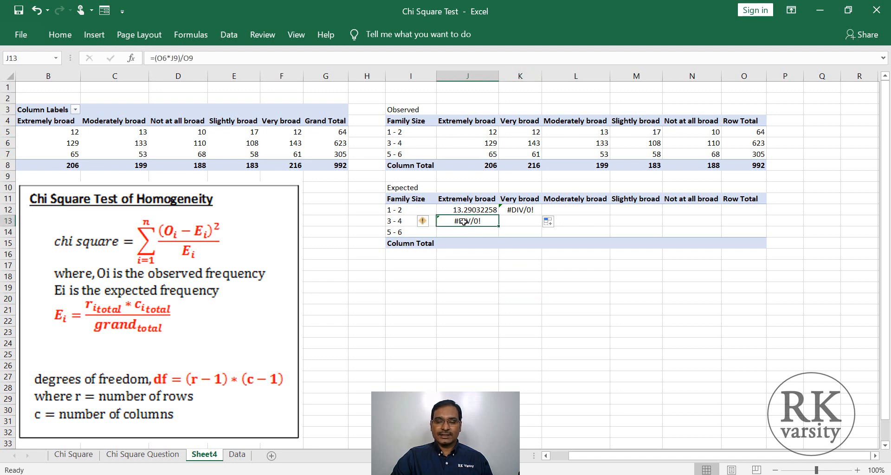
click(164, 58)
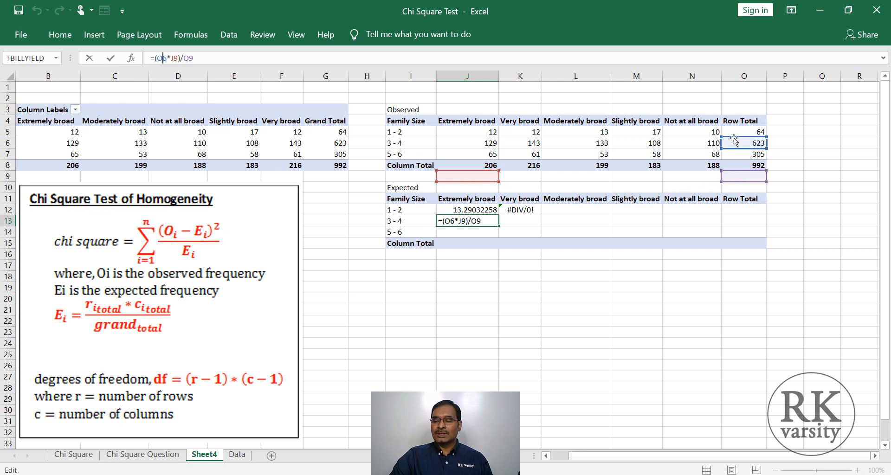
click(517, 210)
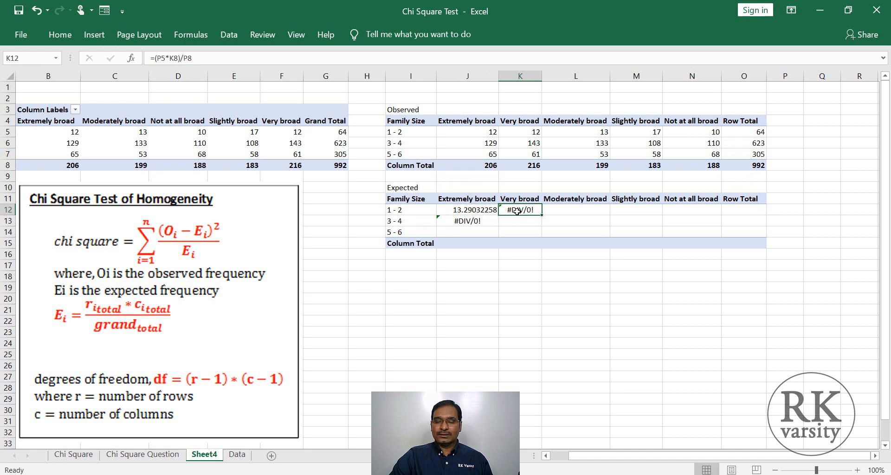
click(162, 59)
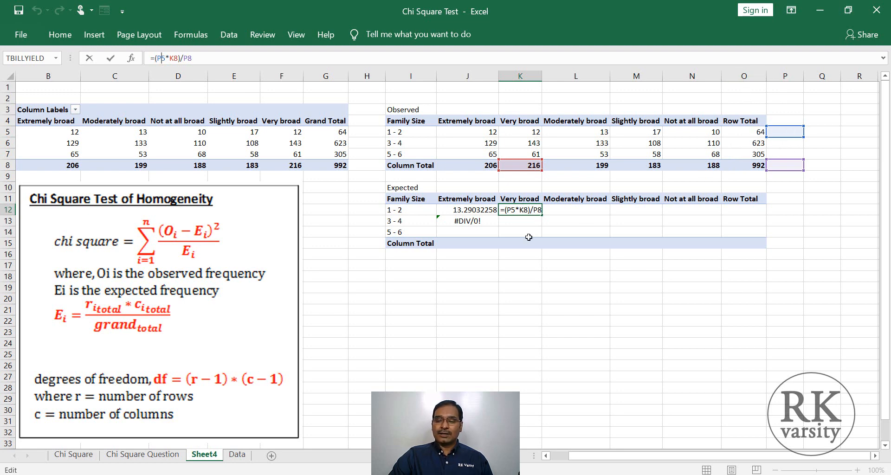
- Clear the wrongly referenced expected frequency formulas from K12 and J13
key(Delete)
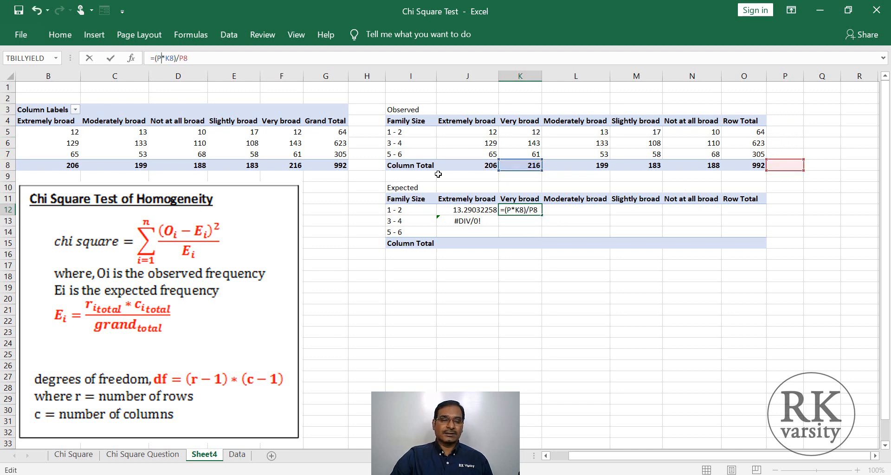
triple_click(160, 51)
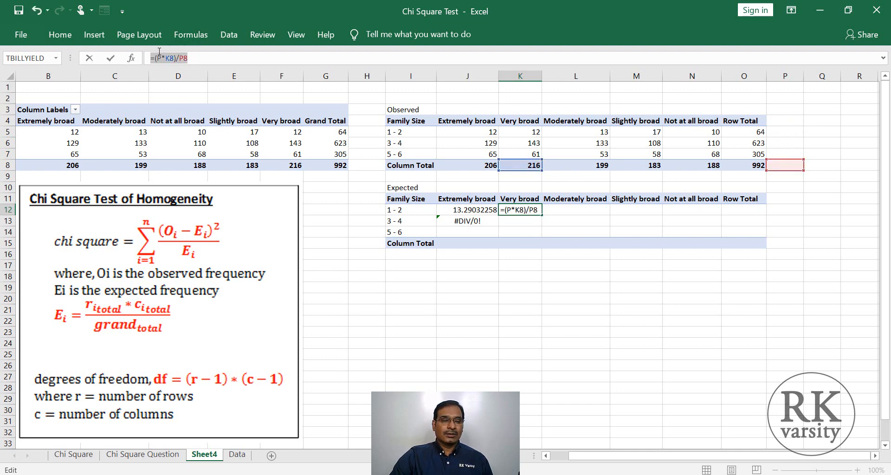
key(Delete)
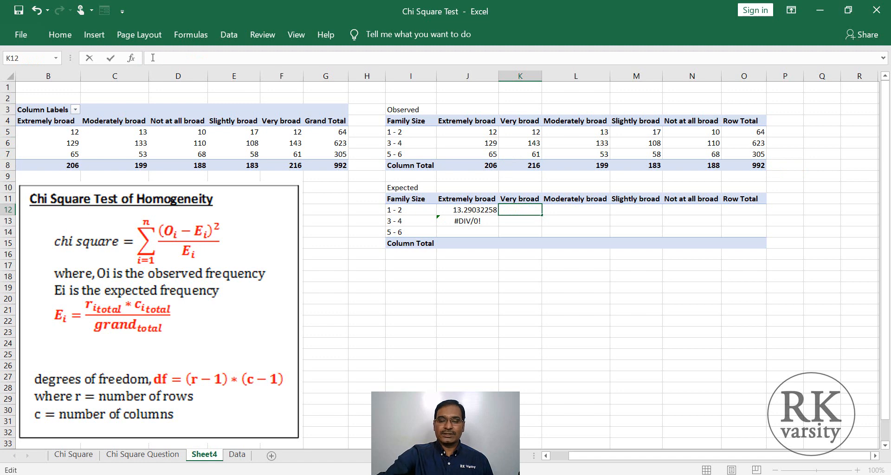
double_click(449, 222)
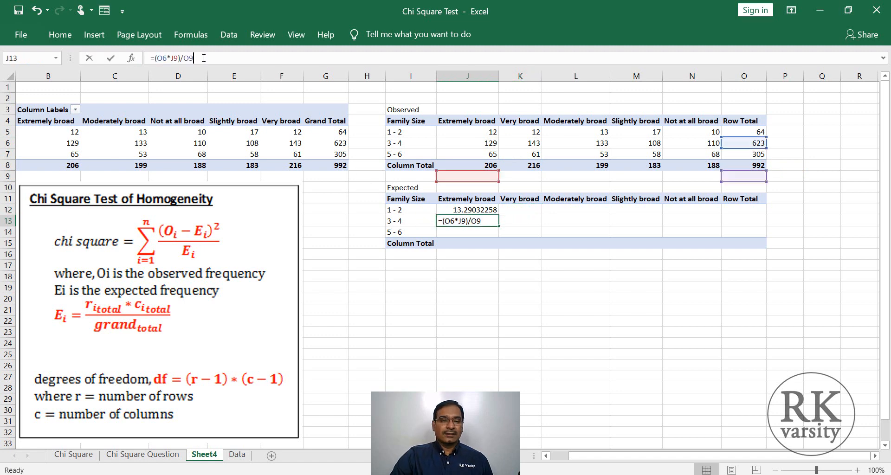
triple_click(145, 59)
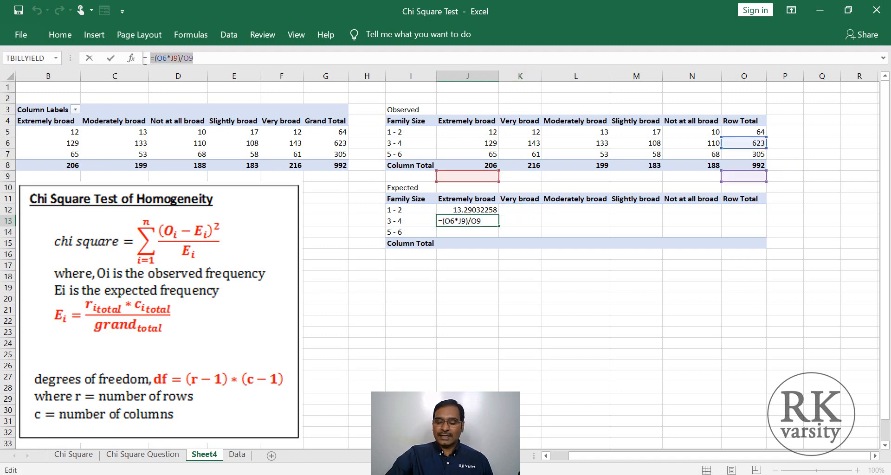
key(Delete)
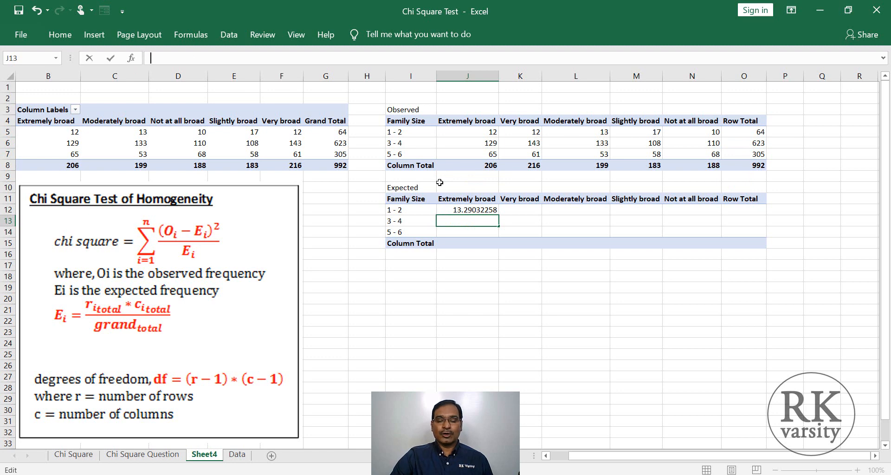
click(495, 276)
- Change the J12 formula to =($O5*J$8)/$O$8 and fill it across the Expected table to N14
click(452, 211)
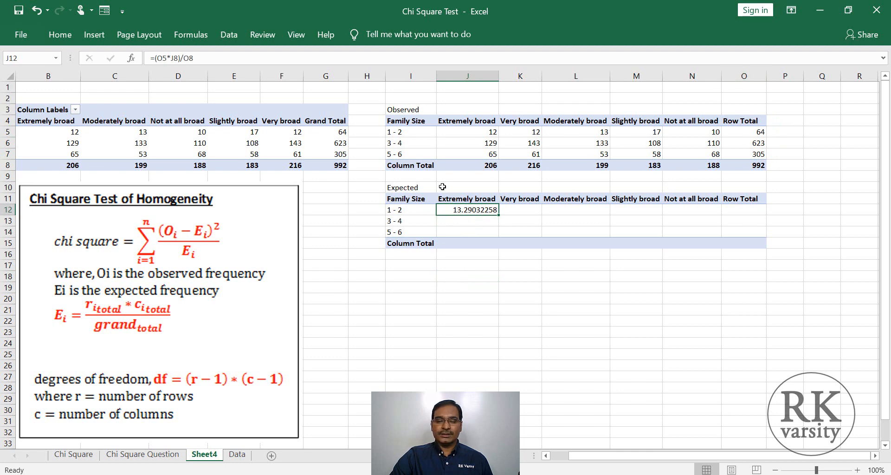
click(157, 59)
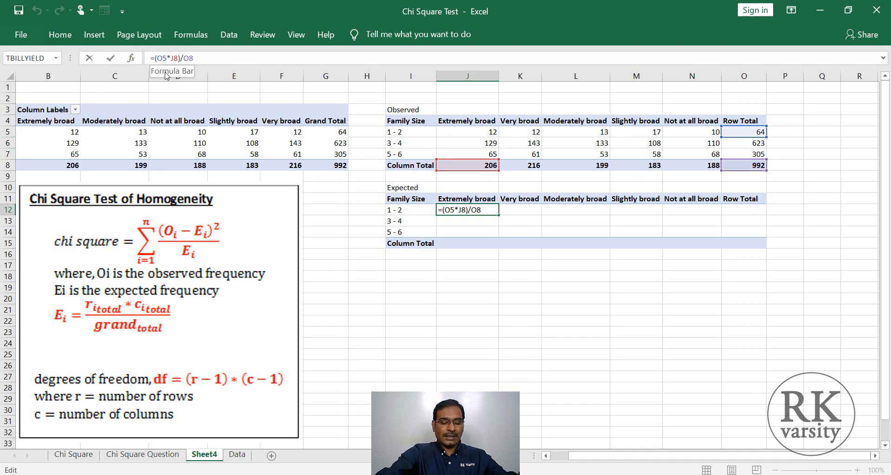
text($)
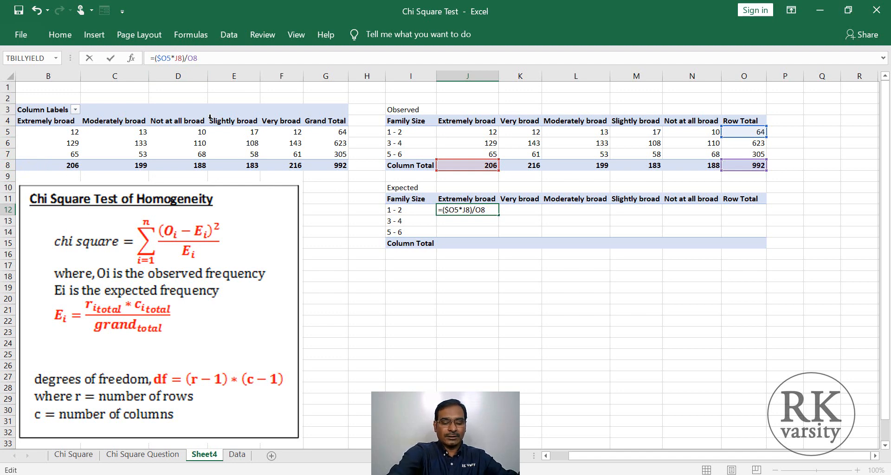
text($)
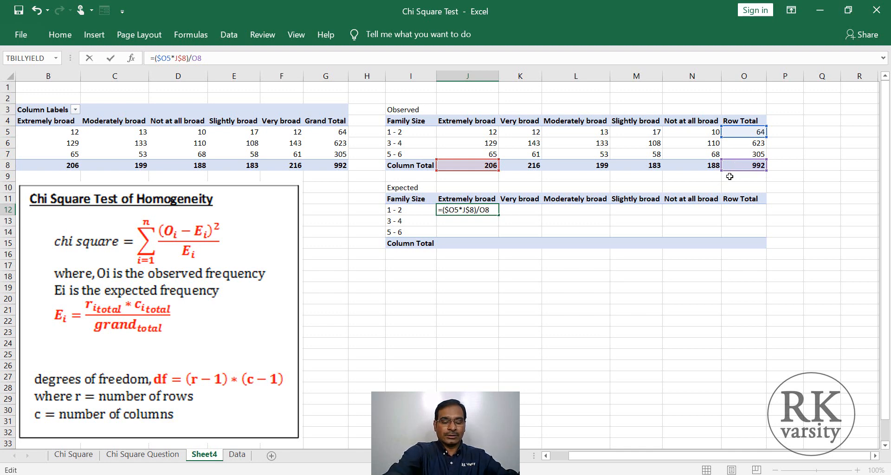
text($O)
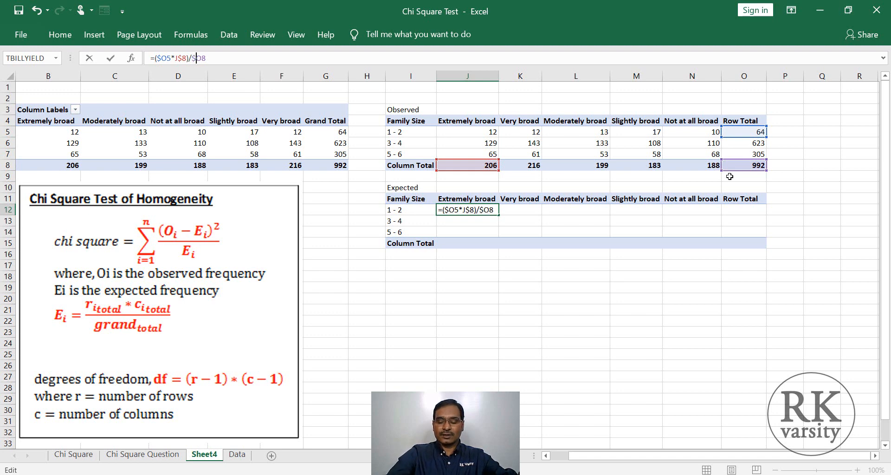
text($)
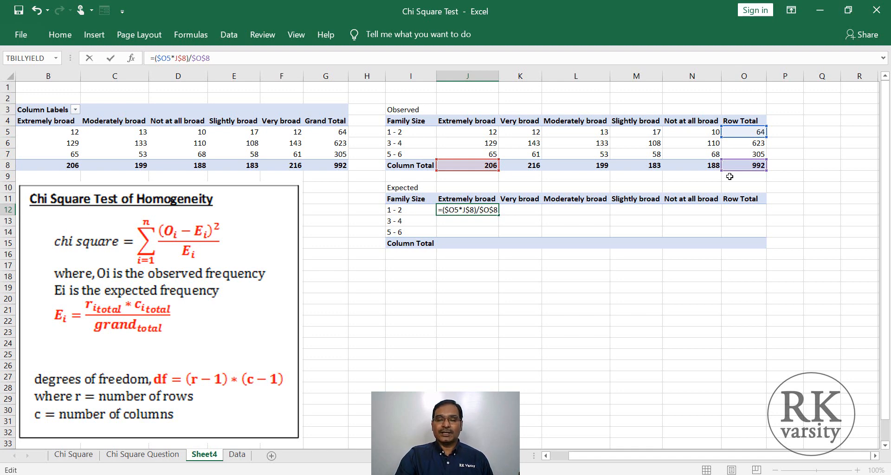
key(ctrl+Return)
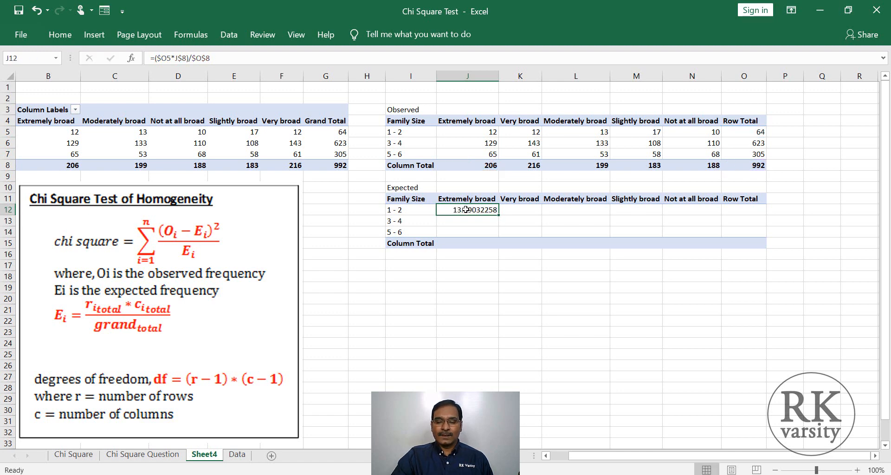
drag(498, 215, 717, 236)
click(642, 284)
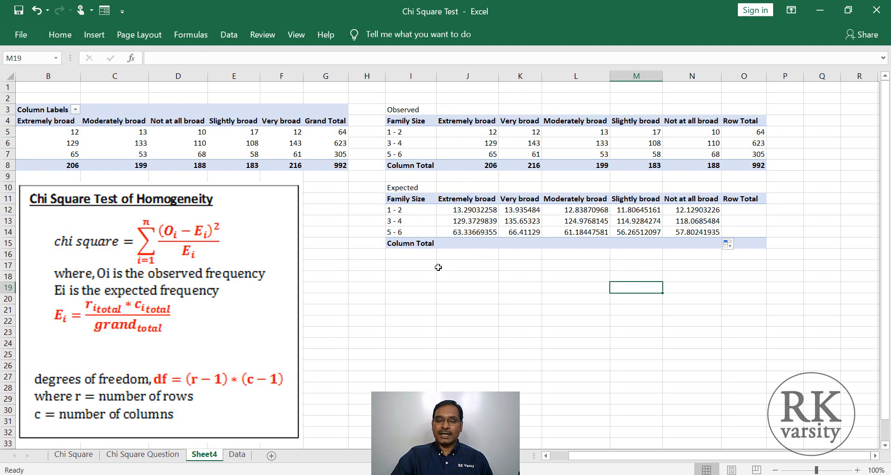
- Enter the label Chi P Value in I18 below the Expected table
click(420, 278)
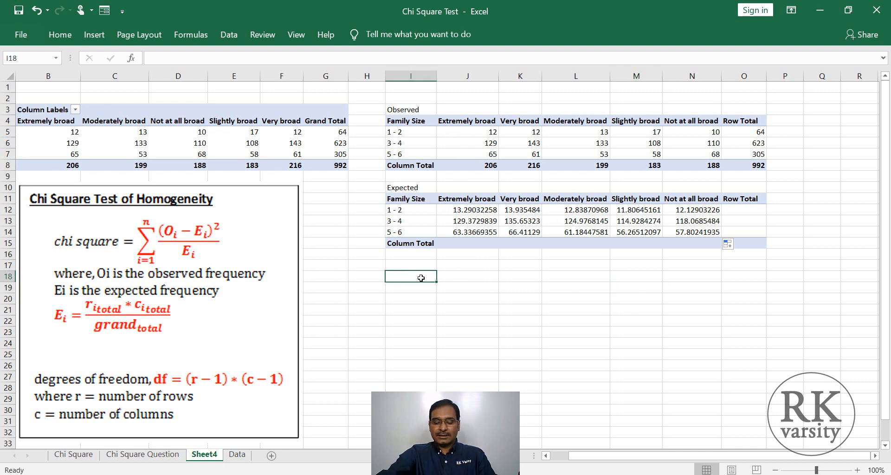
text(Chi)
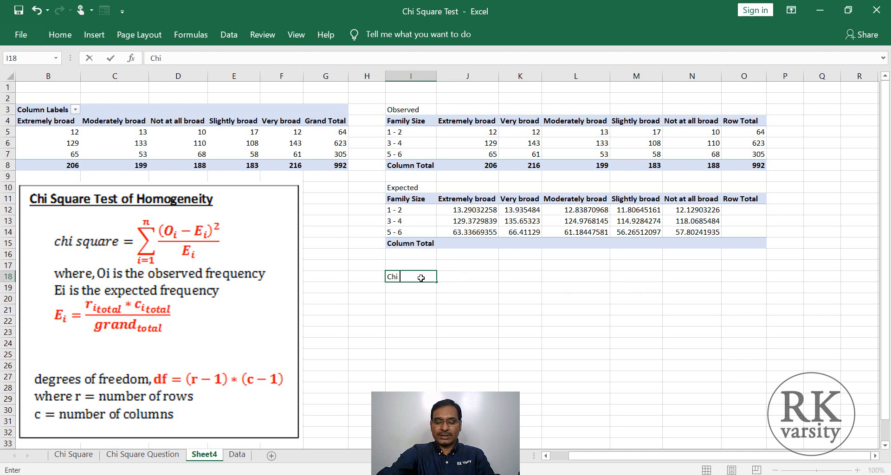
text( P)
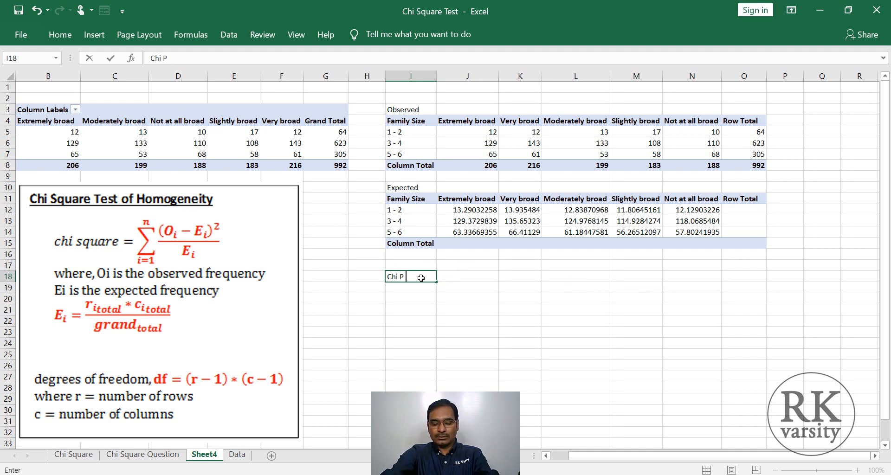
text( Value)
key(Tab)
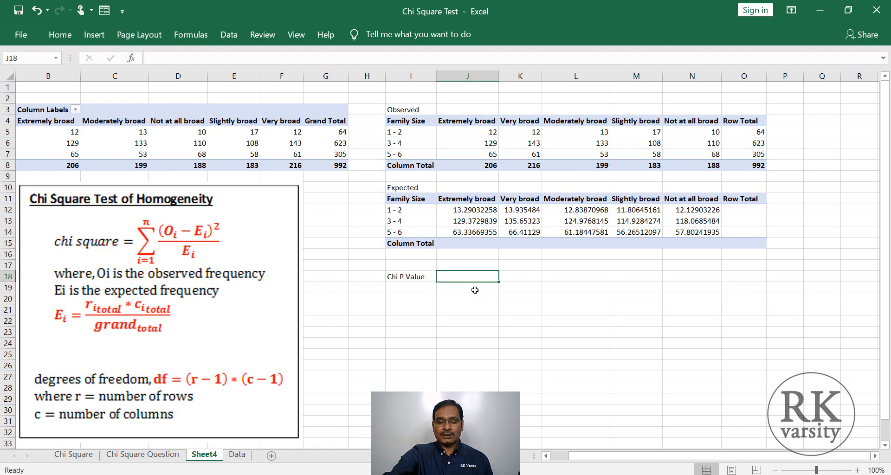
- Calculate the chi-square p-value in J18 with =CHITEST(J5:N7,J12:N14), using the observed and expected frequencies
text(=)
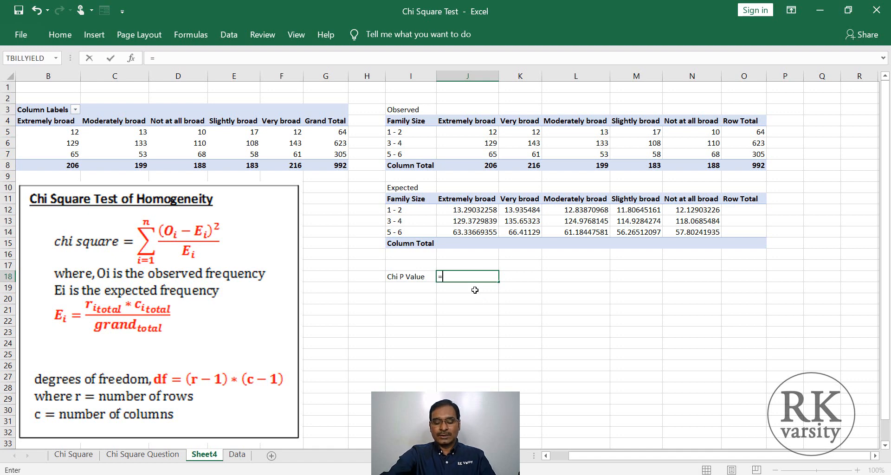
text(Chi)
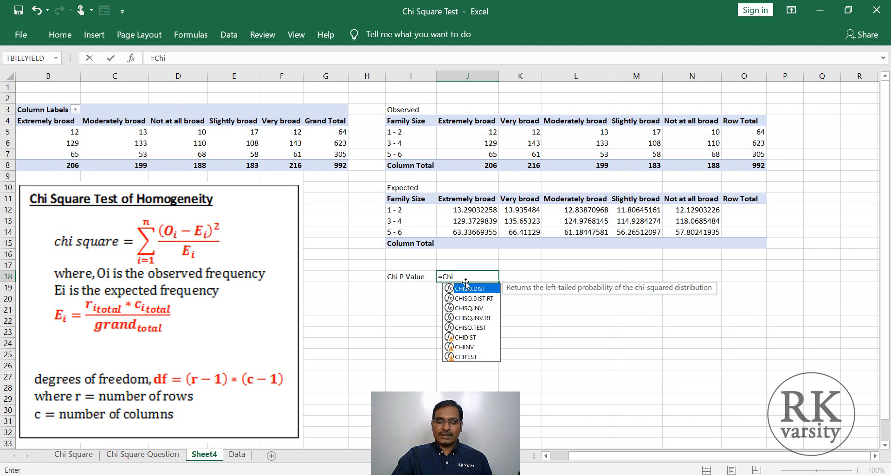
double_click(469, 357)
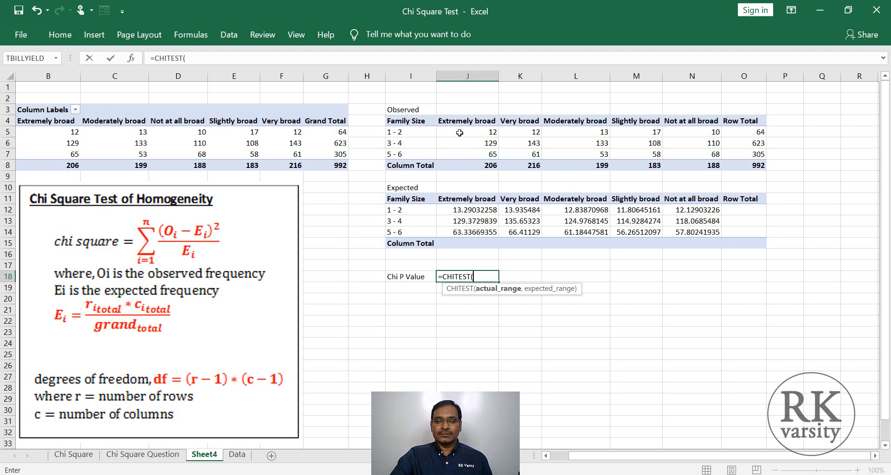
drag(459, 133, 685, 155)
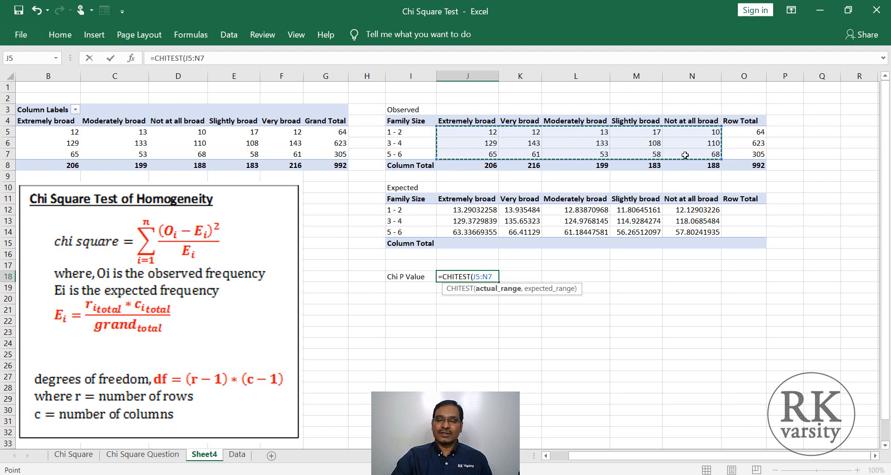
text(,)
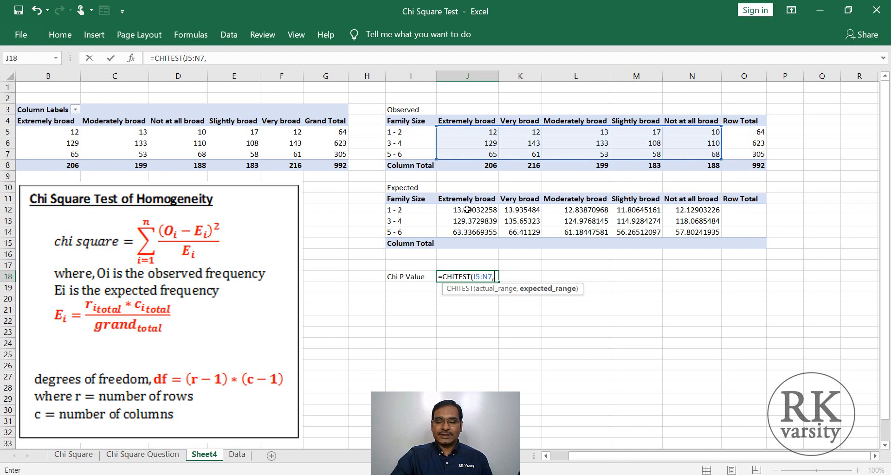
drag(467, 208, 675, 235)
text())
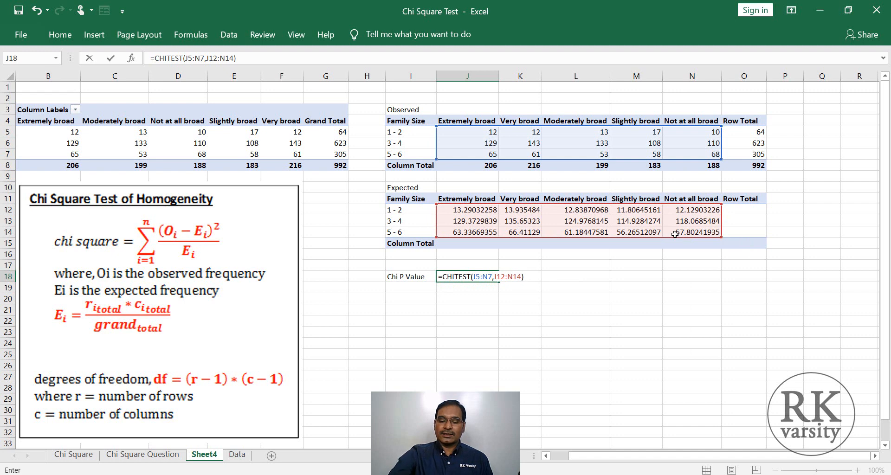
key(Return)
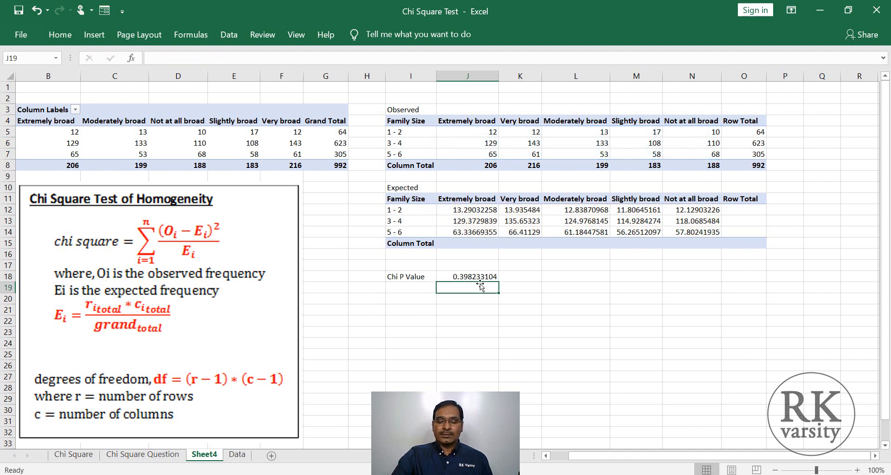
click(457, 279)
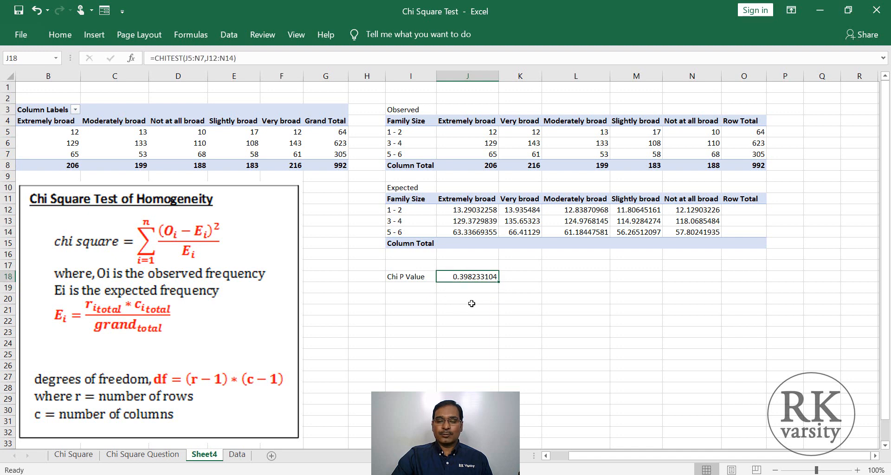
- Enter the significance level 0.05 in K18 beside the p-value
click(528, 277)
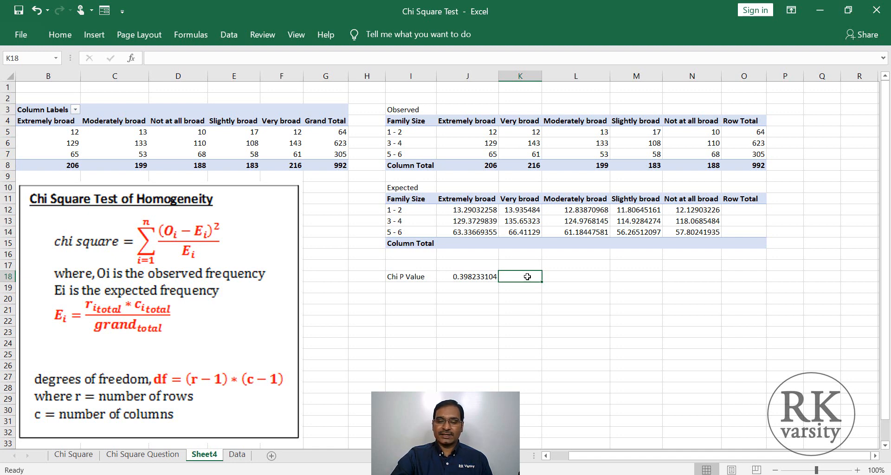
text(0.05)
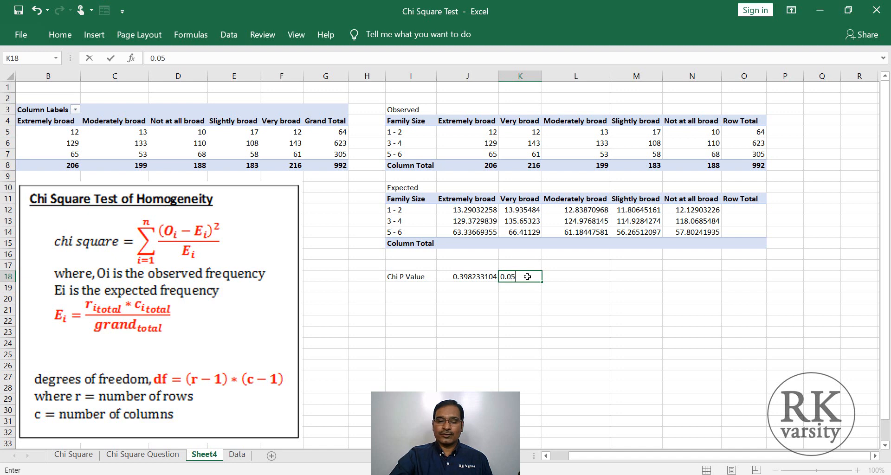
key(Tab)
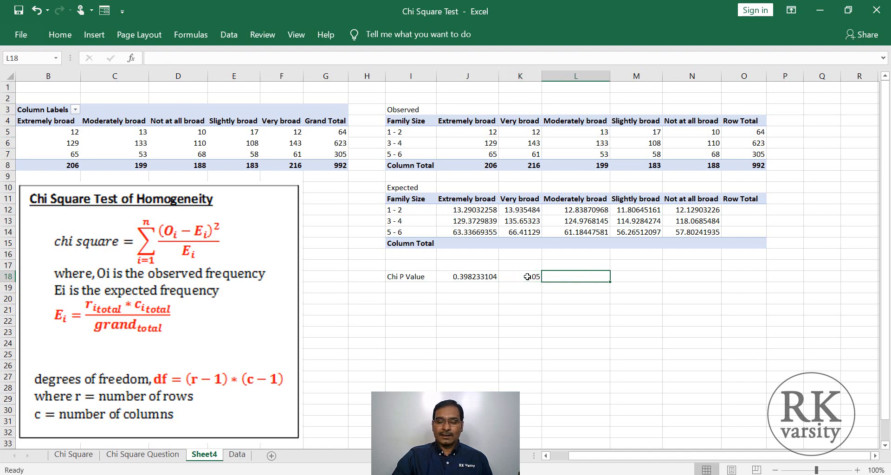
- Compare the p-value in J18 with the significance level in K18 and enter the conclusion Accept Null Hypothesis in L18
click(465, 278)
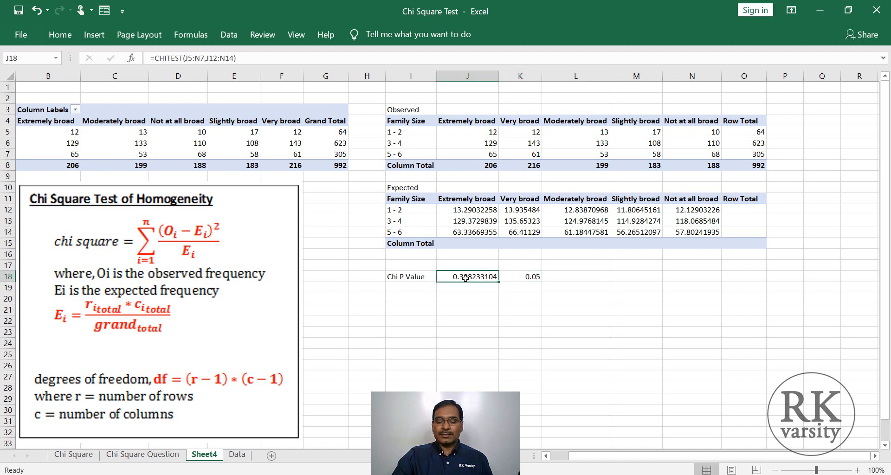
click(513, 277)
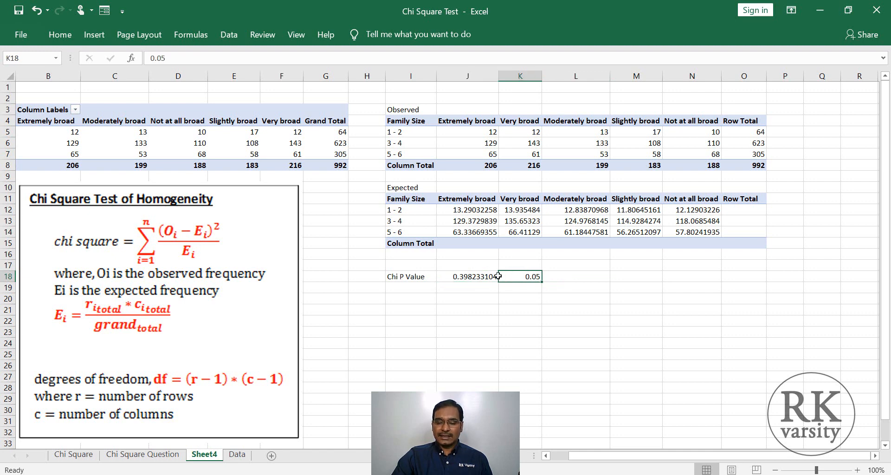
click(464, 275)
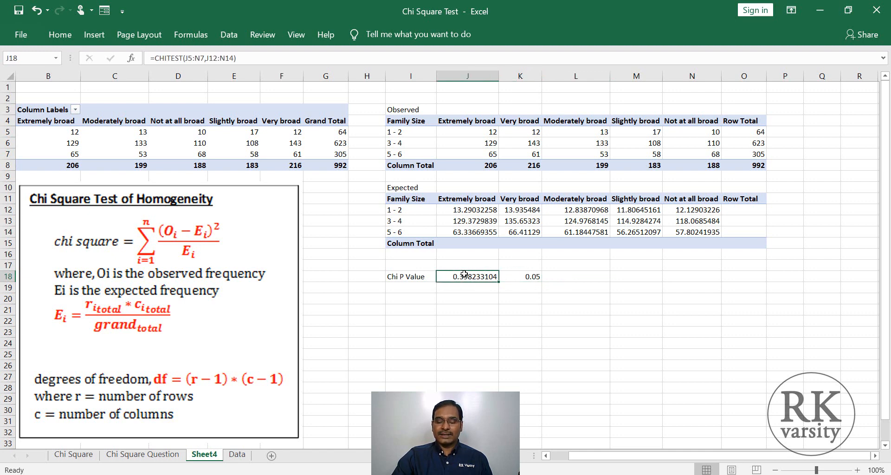
click(512, 277)
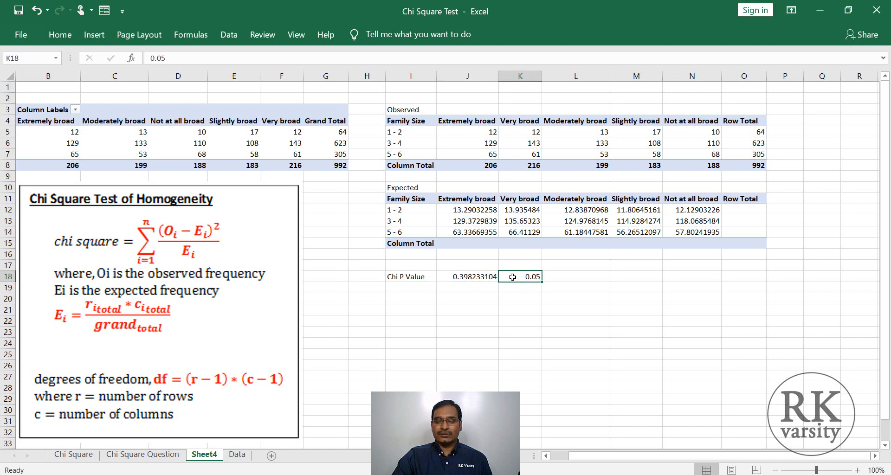
click(576, 275)
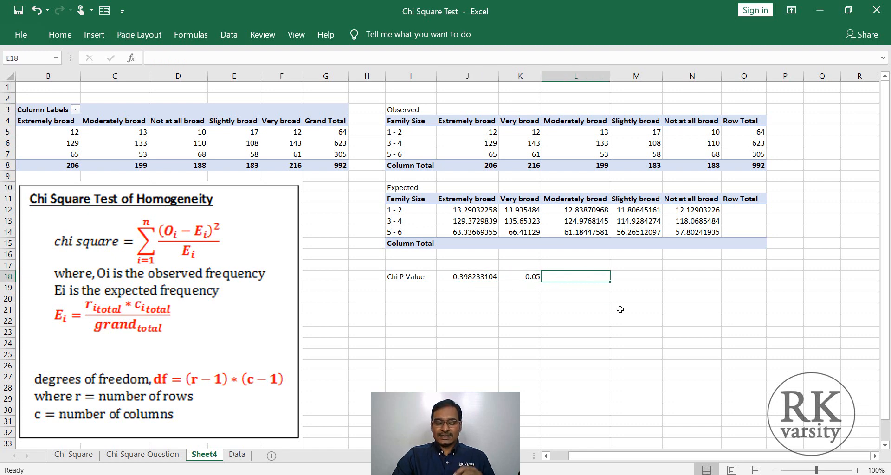
text(Accept Null Hypothesis)
key(Return)
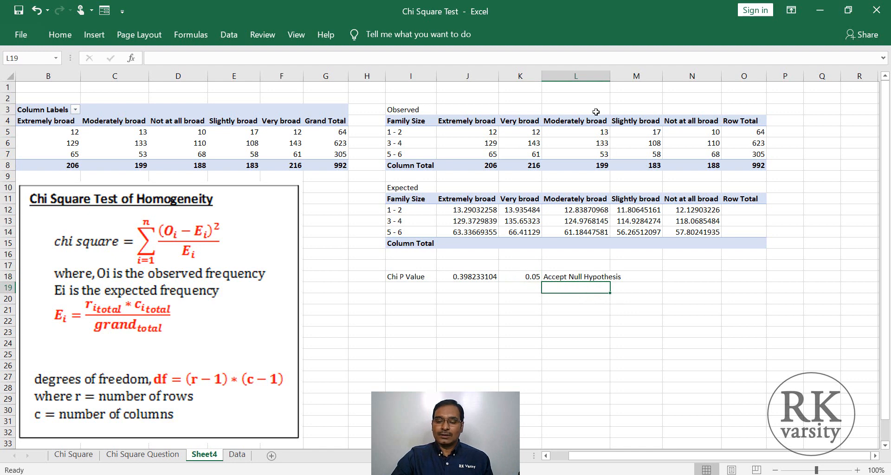
- Autofit the width of column L so the conclusion text in L18 fits inside its cell
double_click(609, 76)
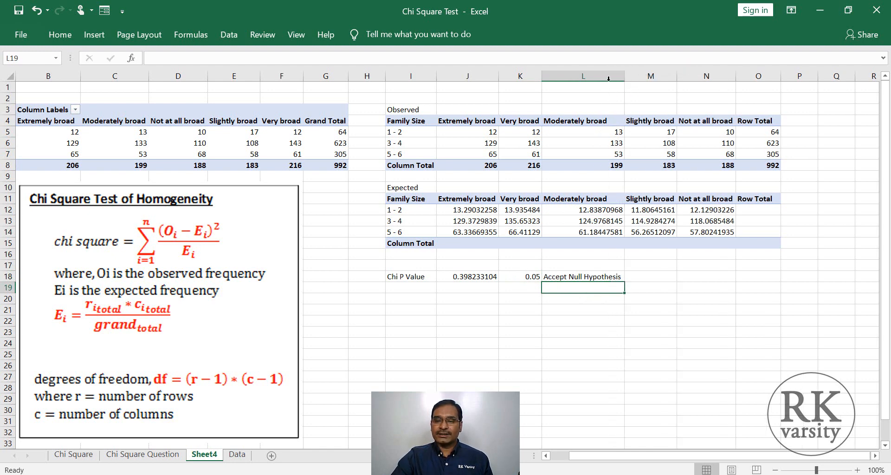
click(567, 277)
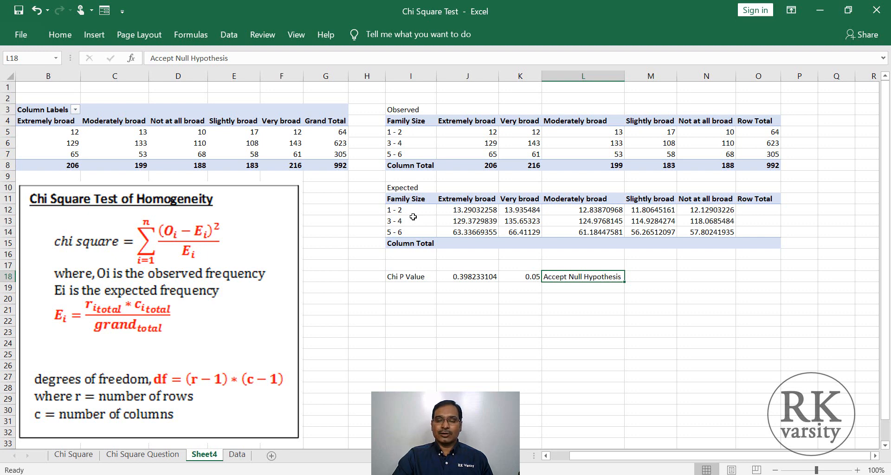
click(576, 288)
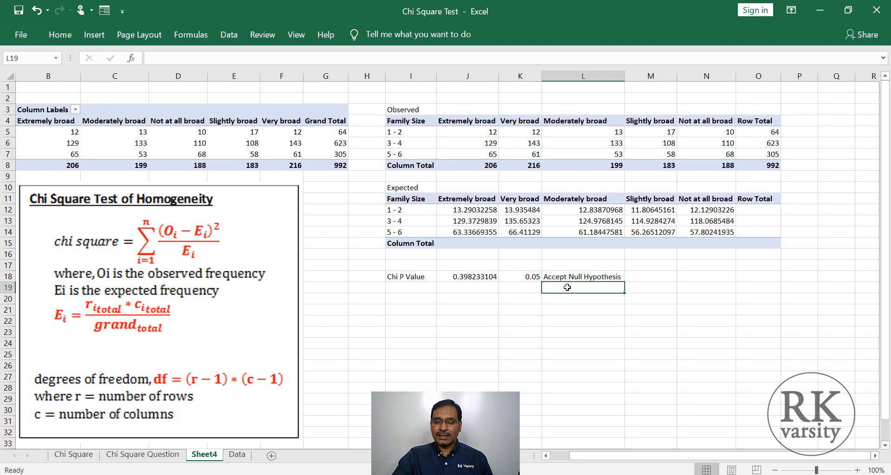
- Enter the label Chi Square in I19 below the Chi P Value label
click(399, 288)
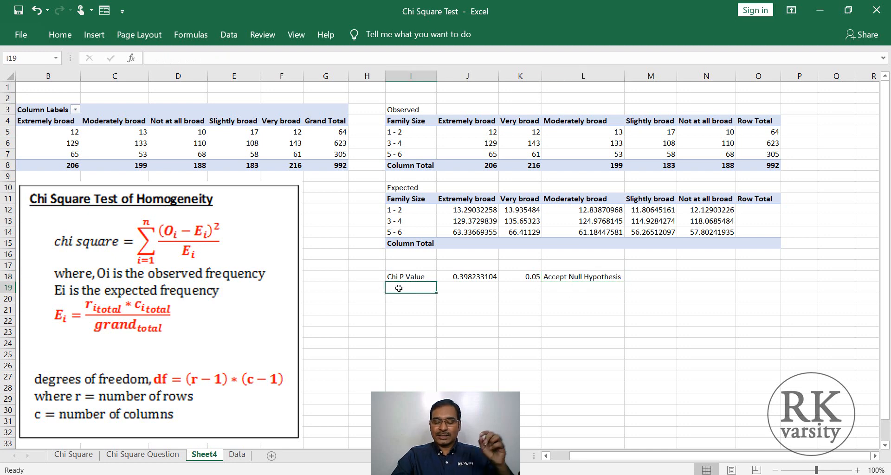
text(Chi Square)
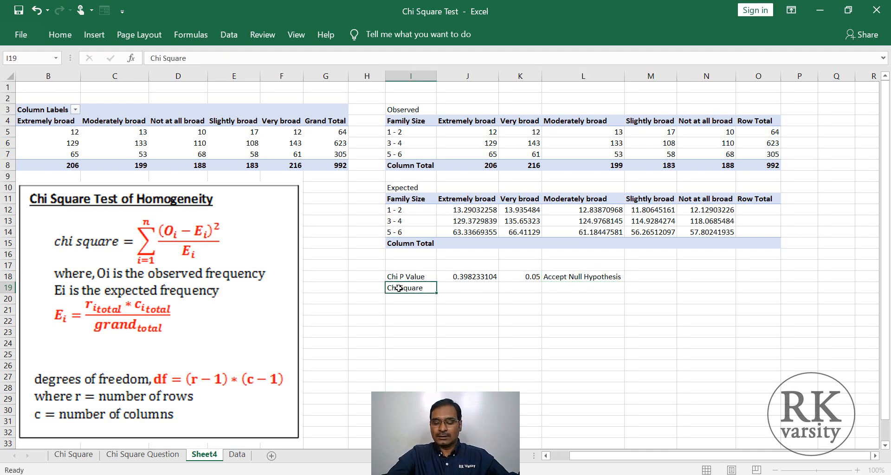
key(Tab)
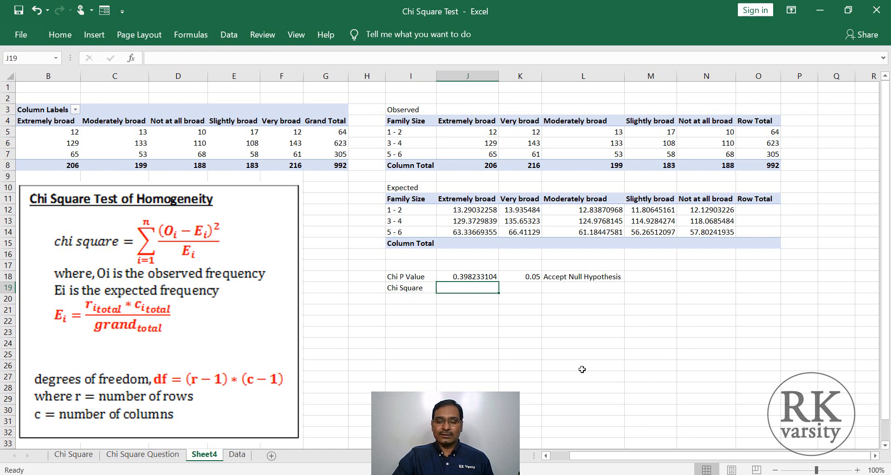
- Calculate the chi-square statistic in J19 with =CHIINV(J18,8), using the p-value and 8 degrees of freedom
text(=)
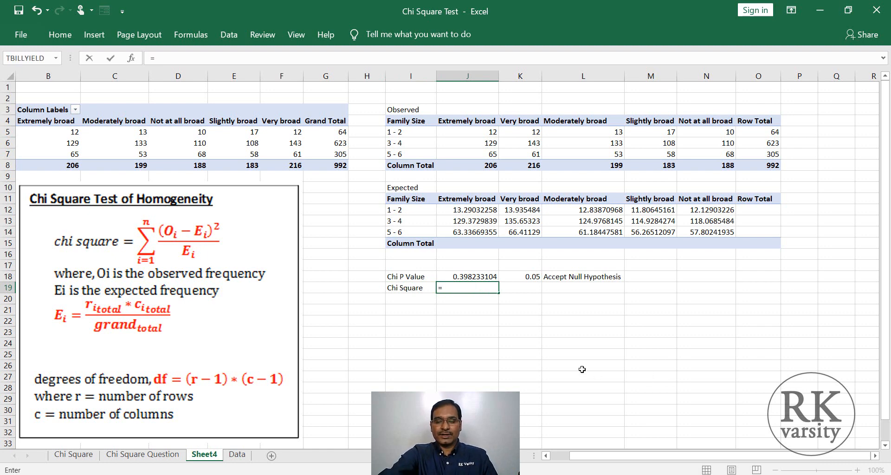
text(chi)
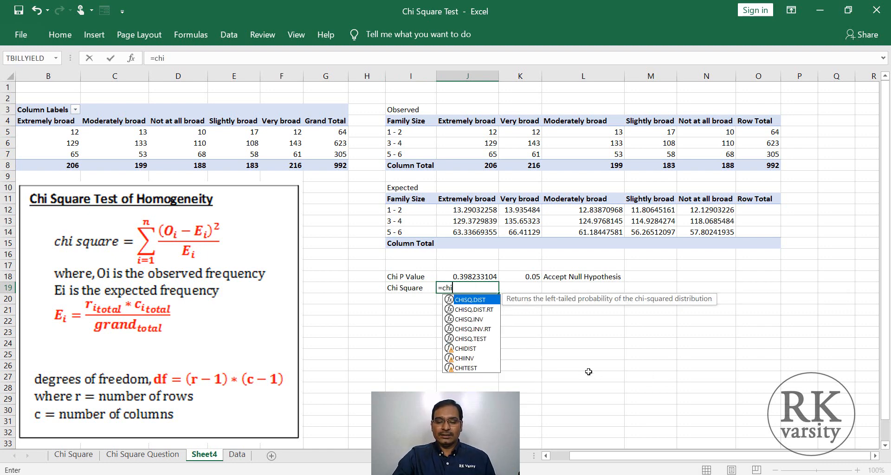
click(466, 359)
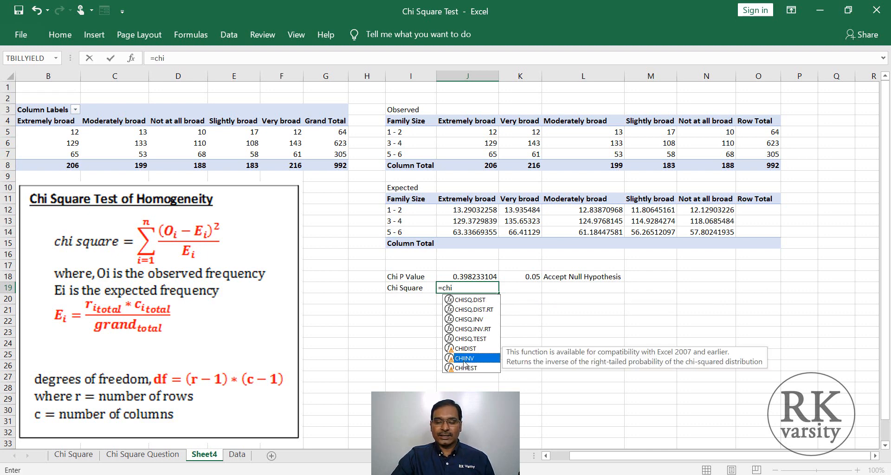
double_click(464, 359)
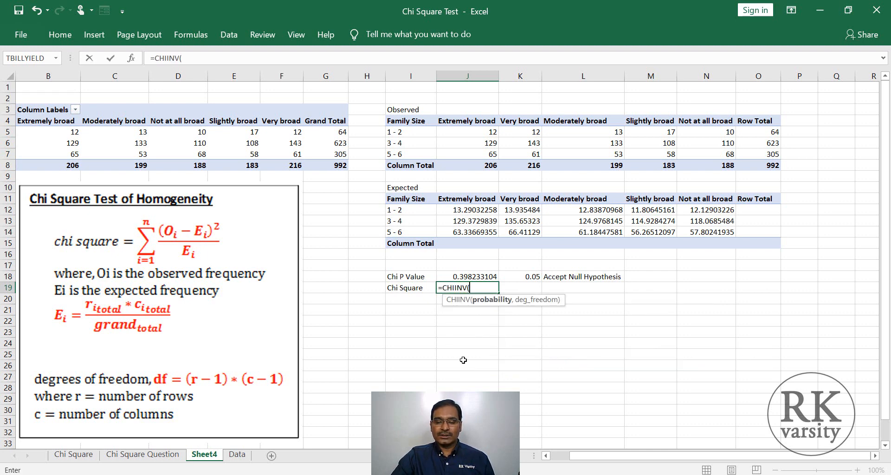
click(466, 277)
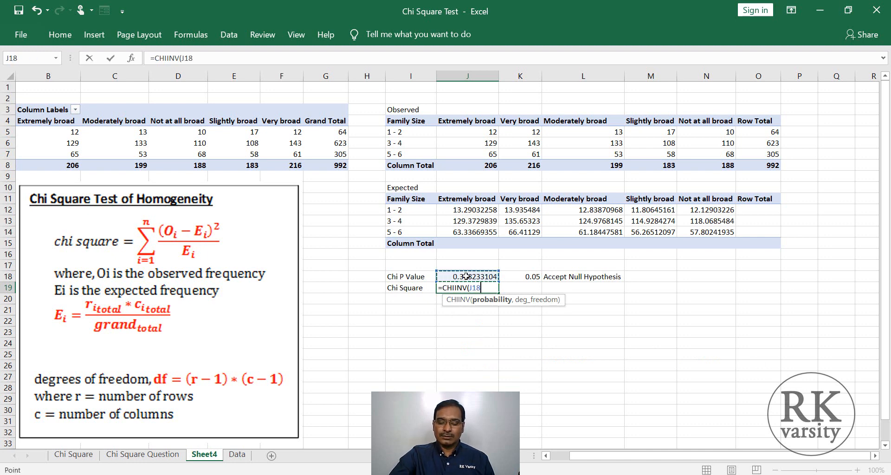
text(,)
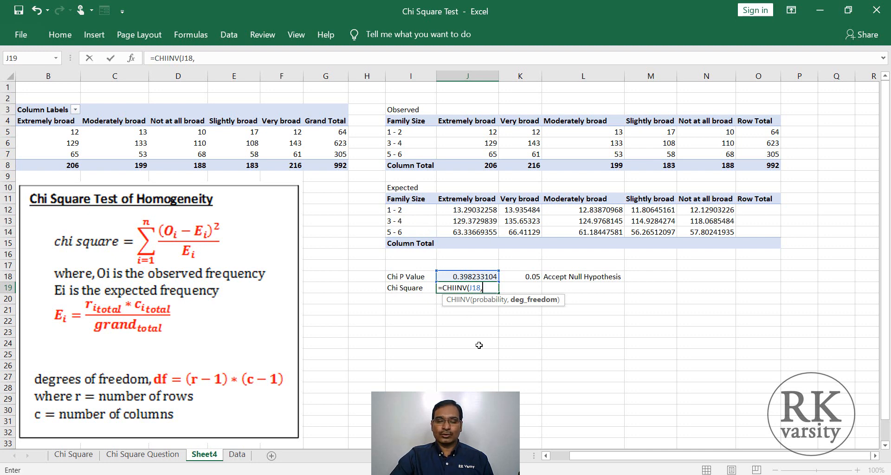
text(8)
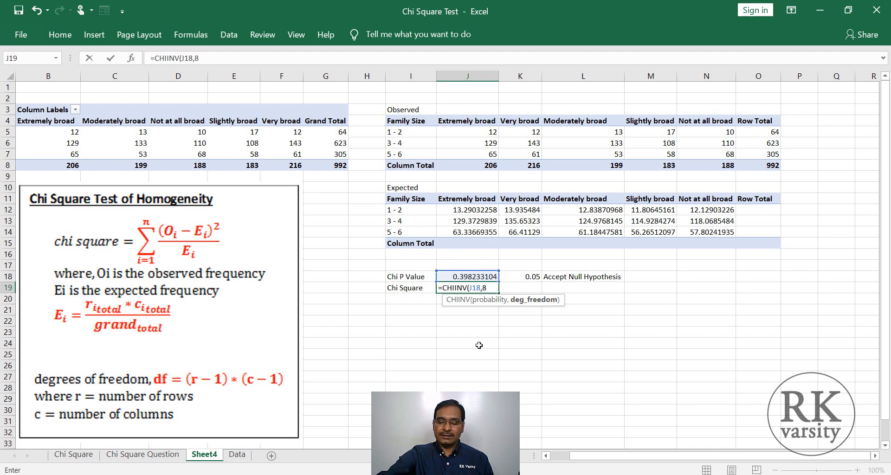
text())
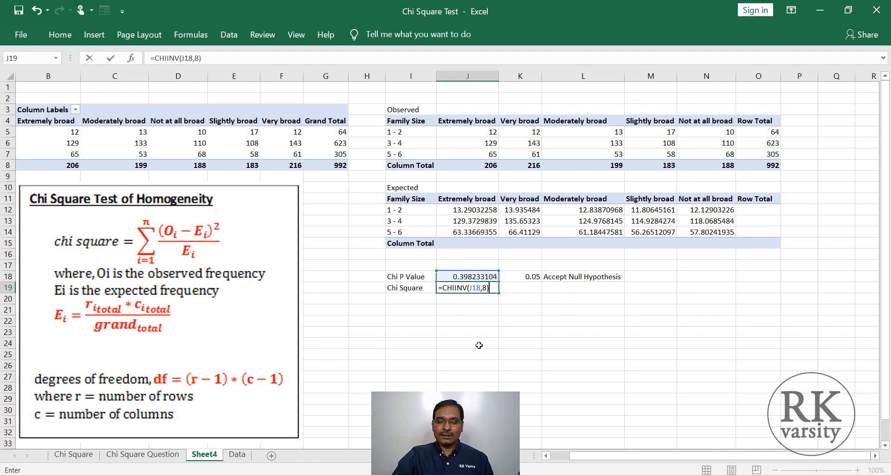
key(Return)
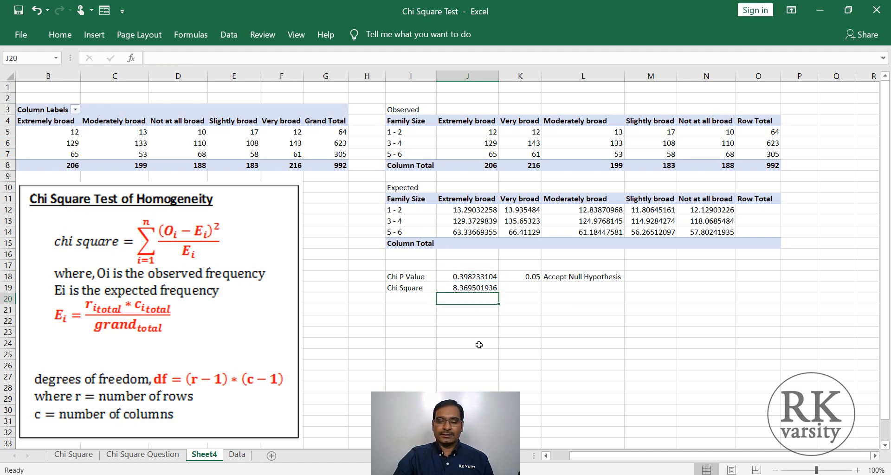
click(443, 291)
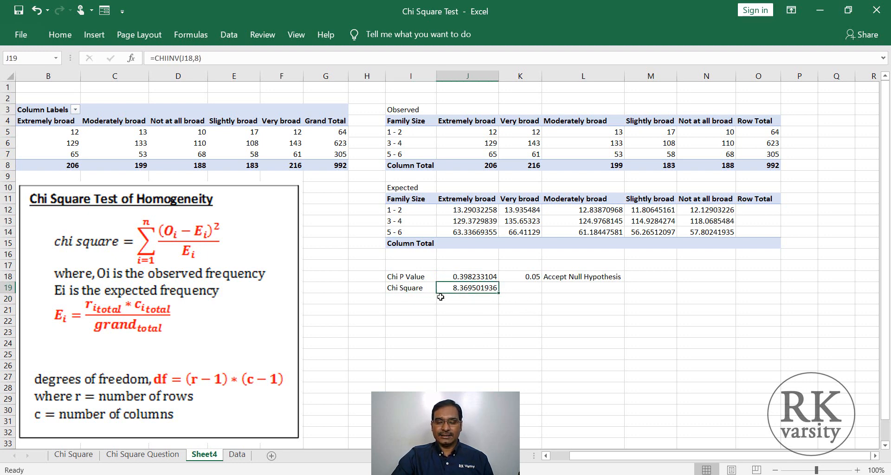
key(Return)
click(446, 290)
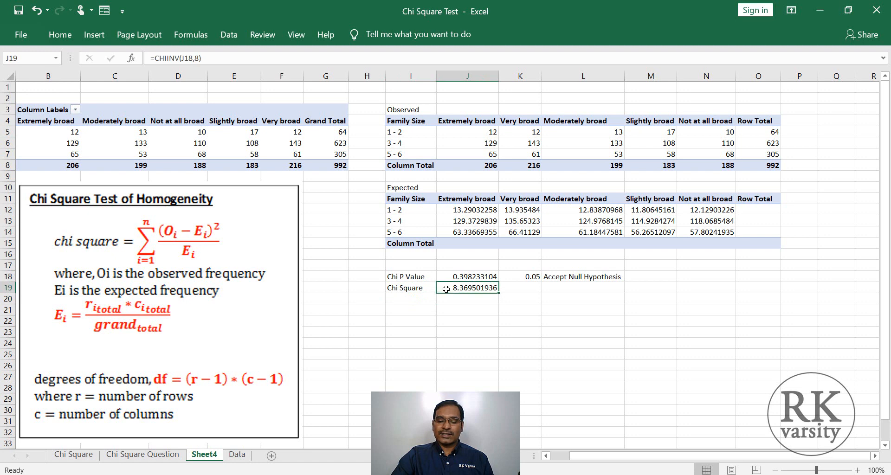
click(548, 307)
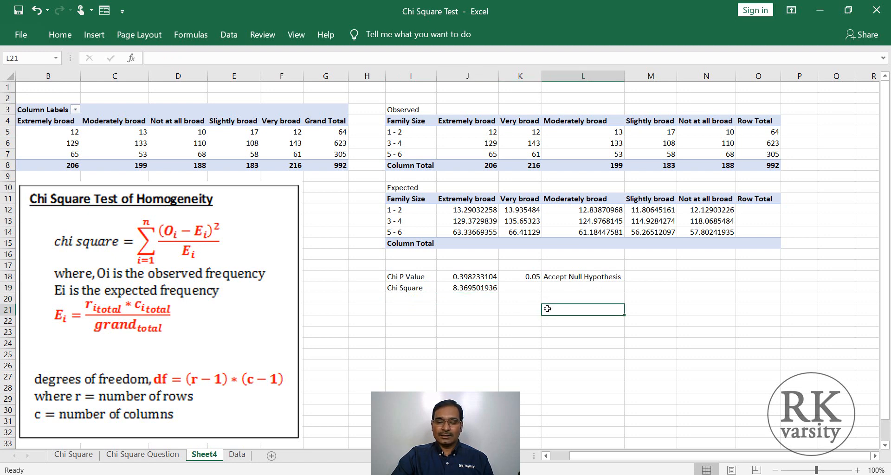
click(408, 322)
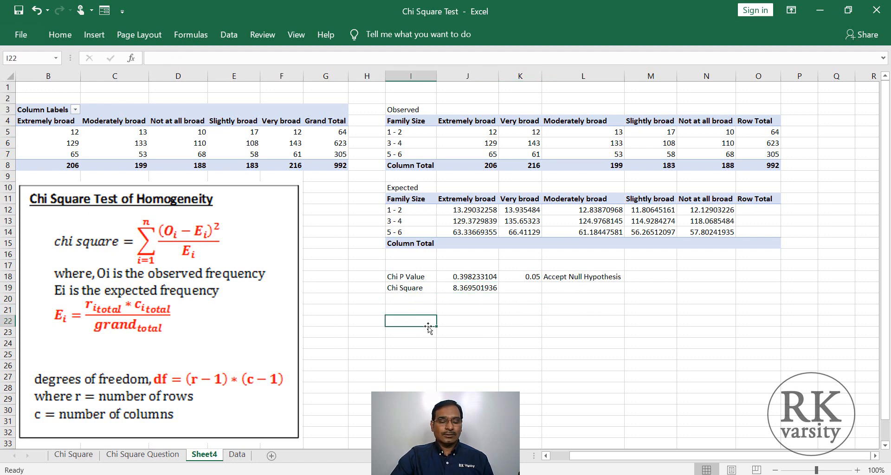